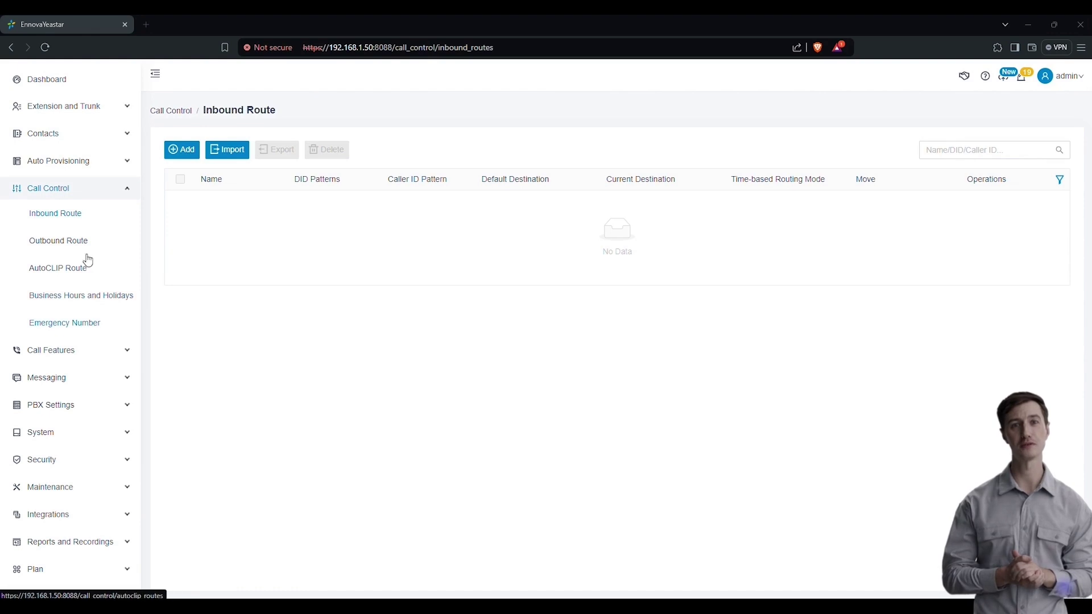
Step: Start a new inbound route named IN-GSM
{"action": "left_click", "coordinate": [189, 150]}
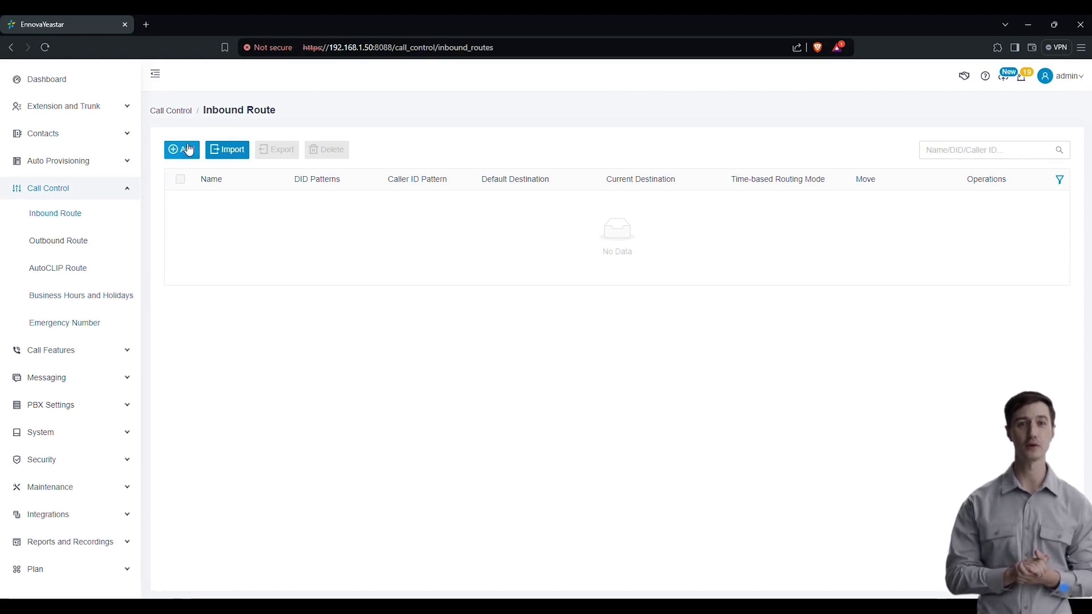
{"action": "left_click", "coordinate": [222, 208]}
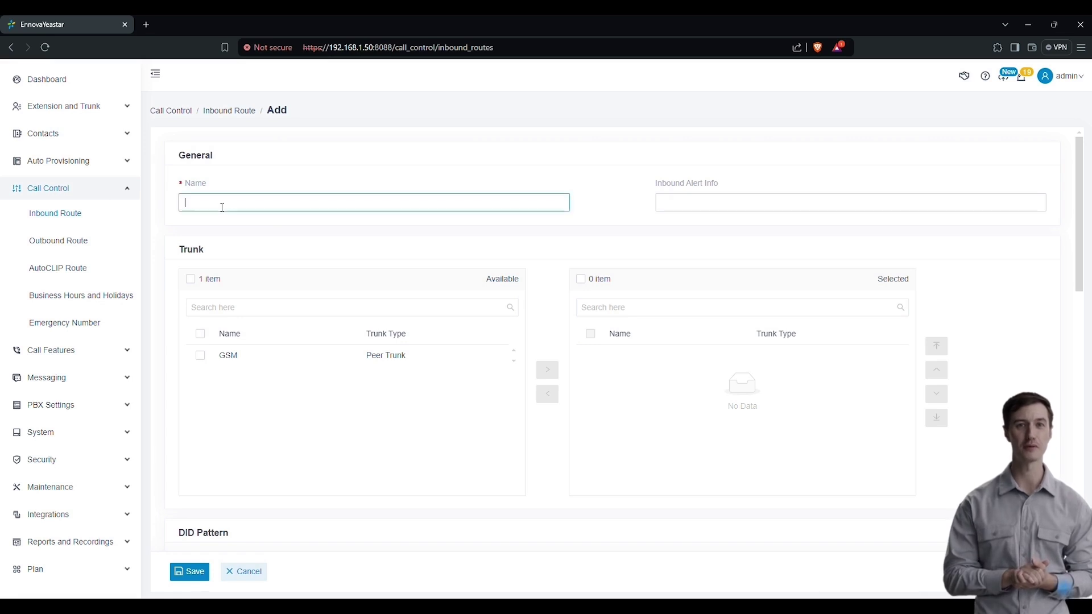
{"action": "type", "text": "IN-GSM"}
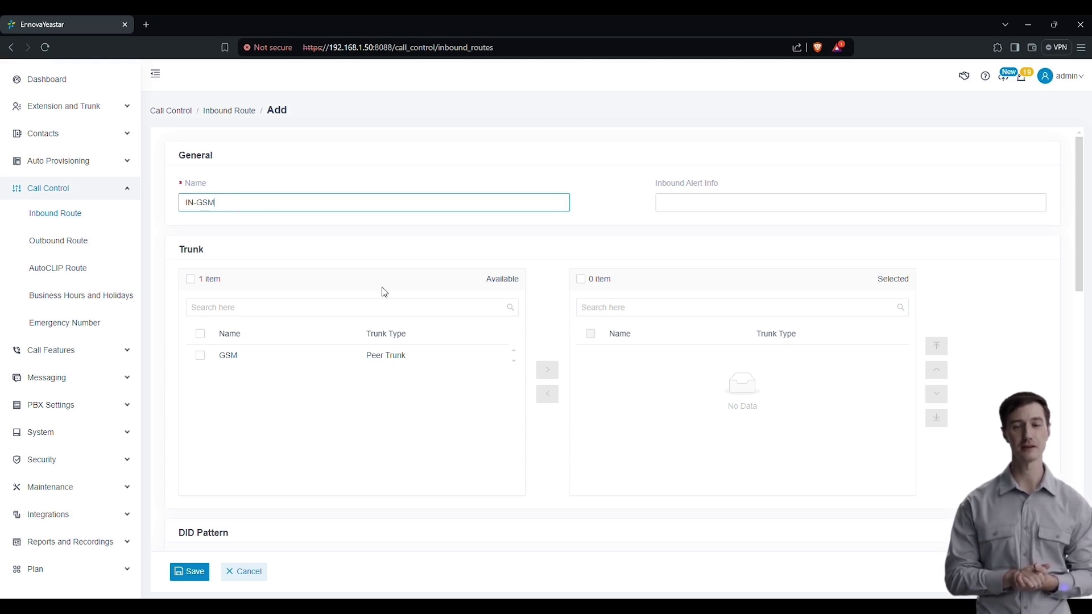
Step: Move the GSM trunk into the inbound route's selected trunks
{"action": "left_click", "coordinate": [201, 356]}
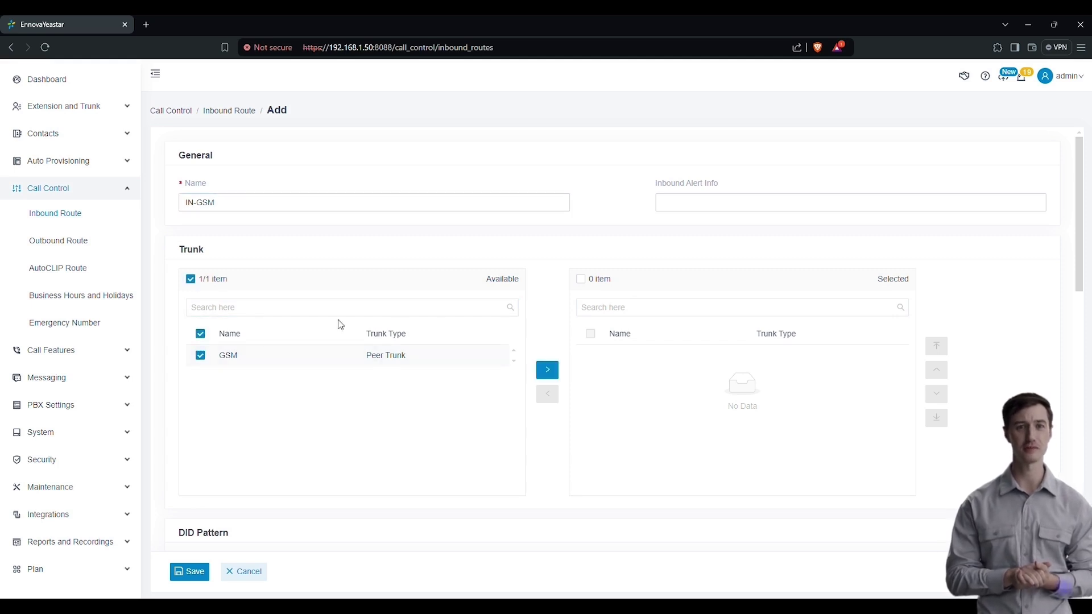
{"action": "left_click", "coordinate": [540, 374]}
{"action": "scroll", "coordinate": [548, 370], "scroll_direction": "down", "scroll_amount": 3}
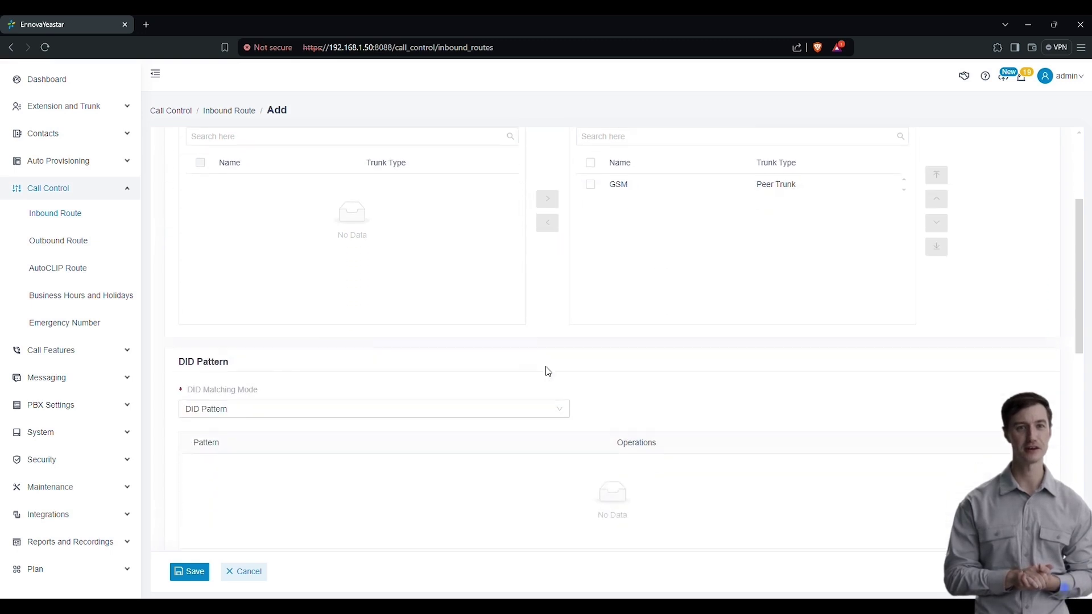
{"action": "scroll", "coordinate": [534, 363], "scroll_direction": "down", "scroll_amount": 1}
{"action": "scroll", "coordinate": [273, 364], "scroll_direction": "down", "scroll_amount": 1}
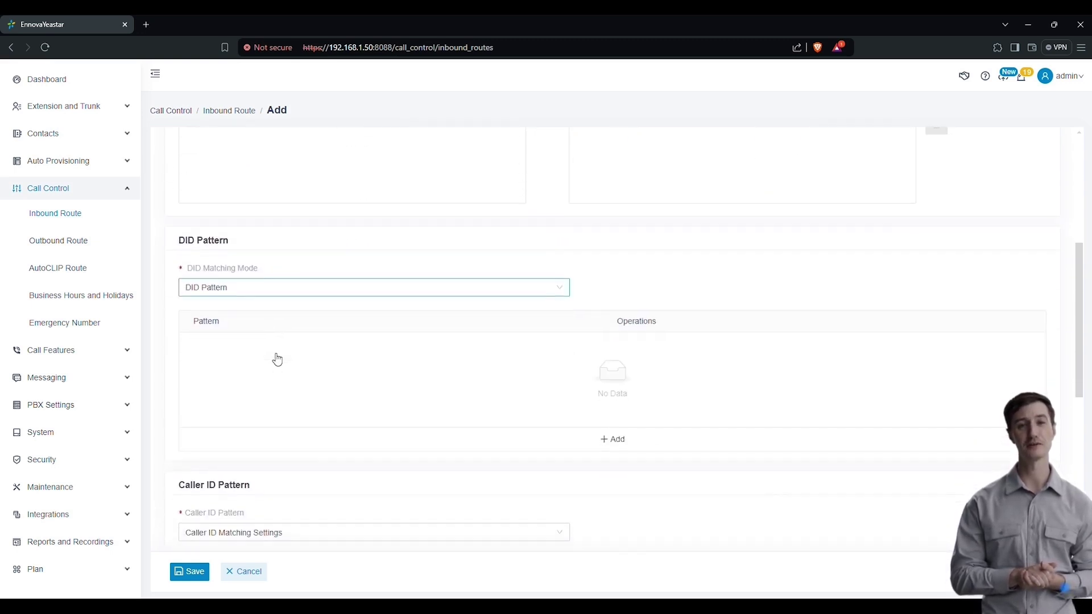
{"action": "scroll", "coordinate": [276, 359], "scroll_direction": "down", "scroll_amount": 5}
{"action": "scroll", "coordinate": [277, 359], "scroll_direction": "up", "scroll_amount": 5}
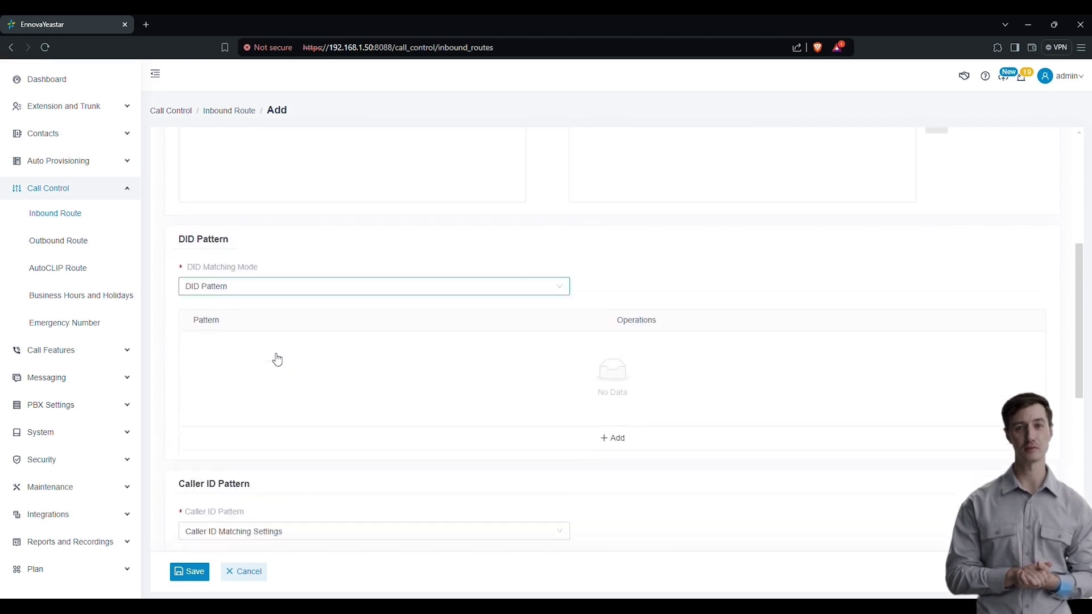
{"action": "scroll", "coordinate": [277, 359], "scroll_direction": "down", "scroll_amount": 2}
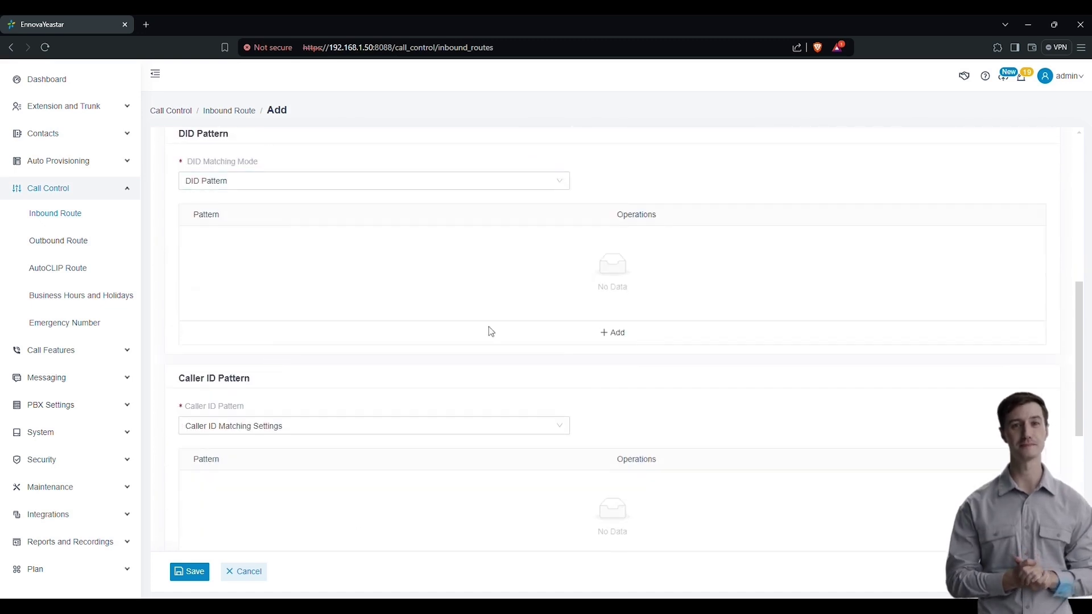
{"action": "scroll", "coordinate": [318, 475], "scroll_direction": "down", "scroll_amount": 1}
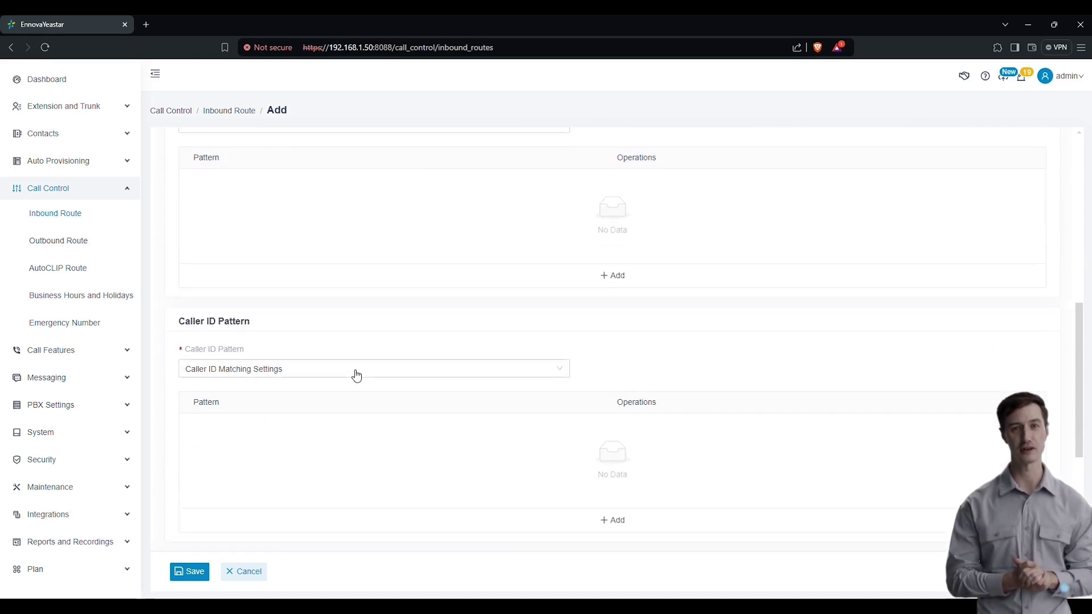
{"action": "scroll", "coordinate": [356, 376], "scroll_direction": "up", "scroll_amount": 2}
{"action": "left_click", "coordinate": [614, 387]}
{"action": "left_click", "coordinate": [269, 301]}
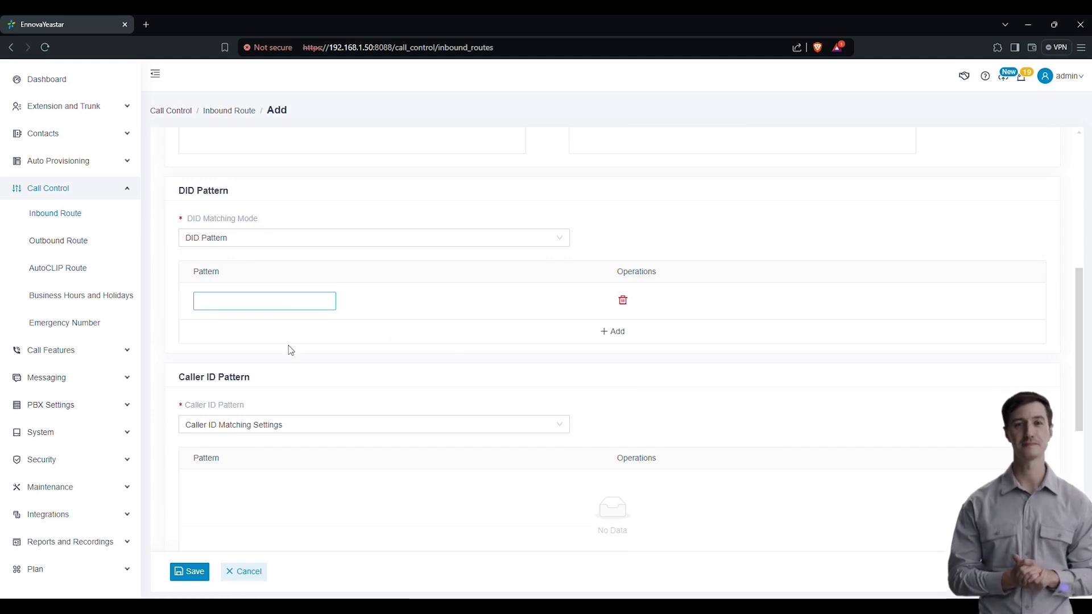
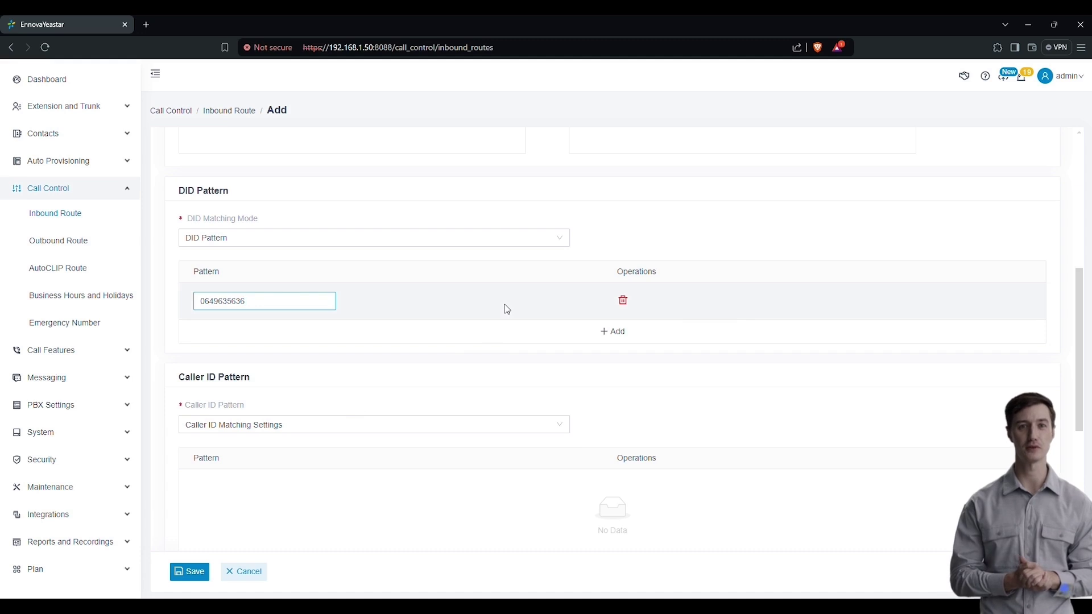
{"action": "scroll", "coordinate": [365, 424], "scroll_direction": "down", "scroll_amount": 3}
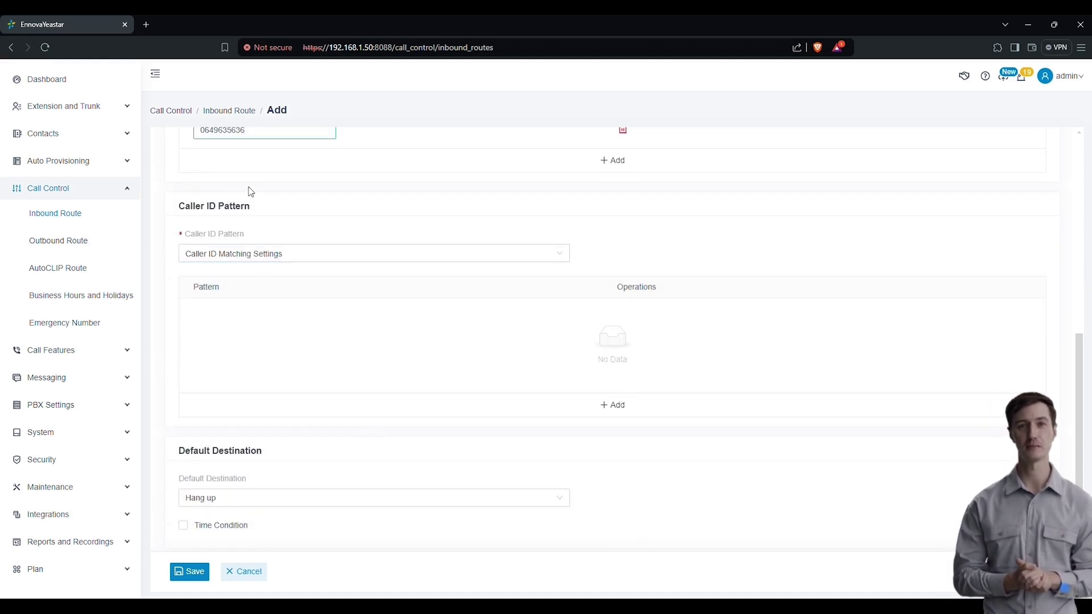
{"action": "scroll", "coordinate": [251, 204], "scroll_direction": "up", "scroll_amount": 1}
{"action": "scroll", "coordinate": [254, 256], "scroll_direction": "down", "scroll_amount": 3}
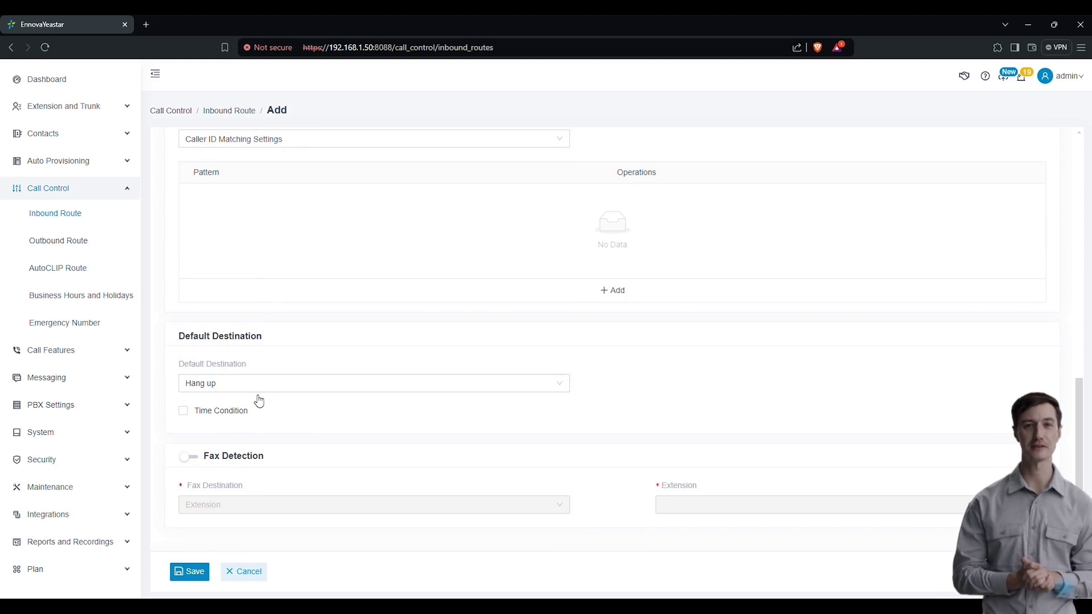
Step: Enable Time Condition with time-based routing by global business hours
{"action": "left_click", "coordinate": [227, 412]}
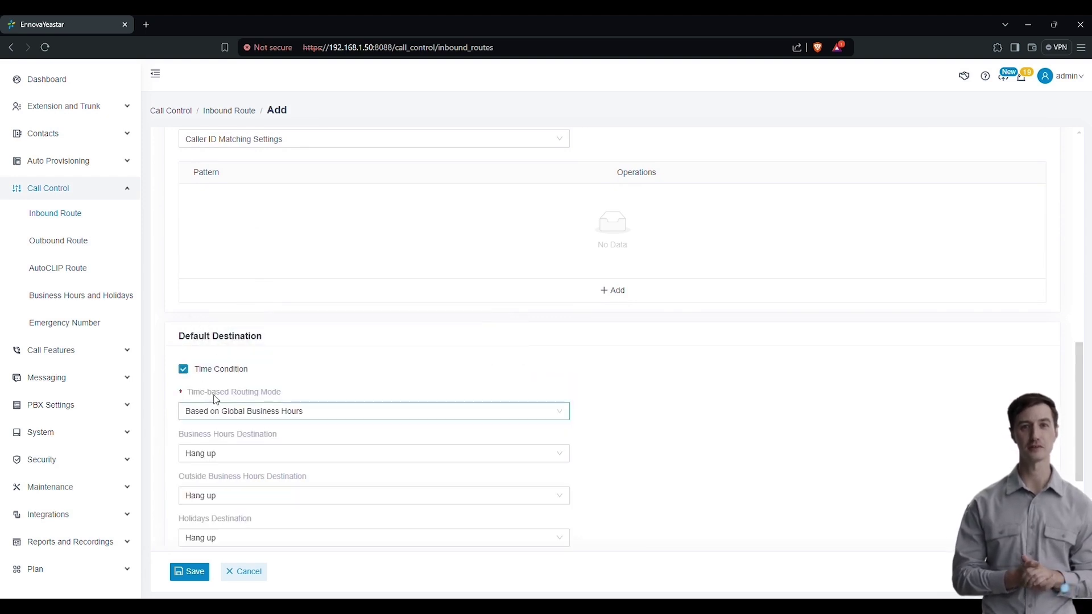
{"action": "left_click", "coordinate": [426, 413]}
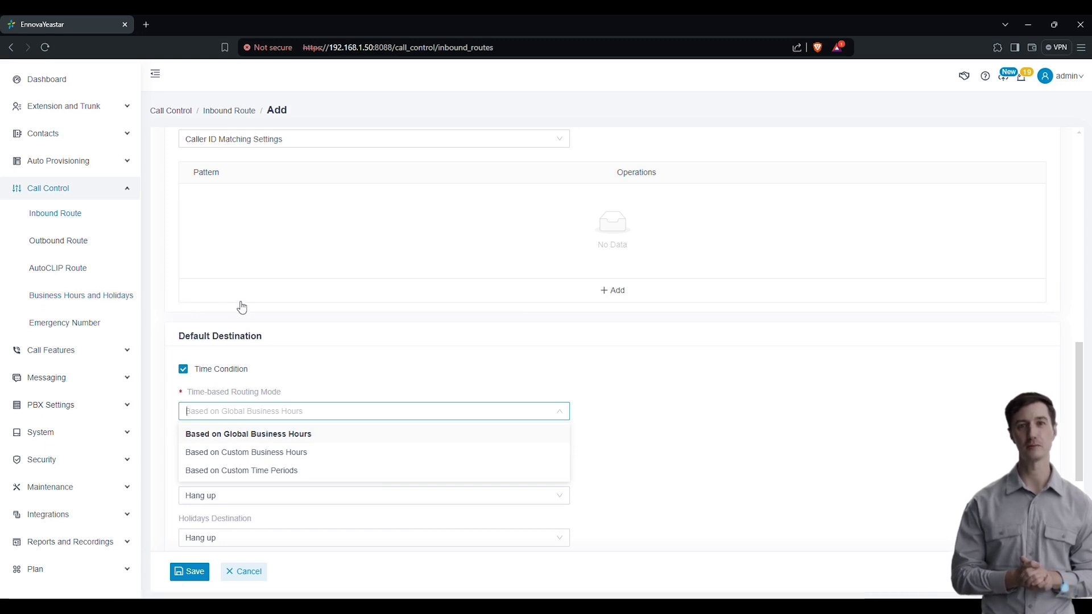
{"action": "scroll", "coordinate": [349, 470], "scroll_direction": "down", "scroll_amount": 2}
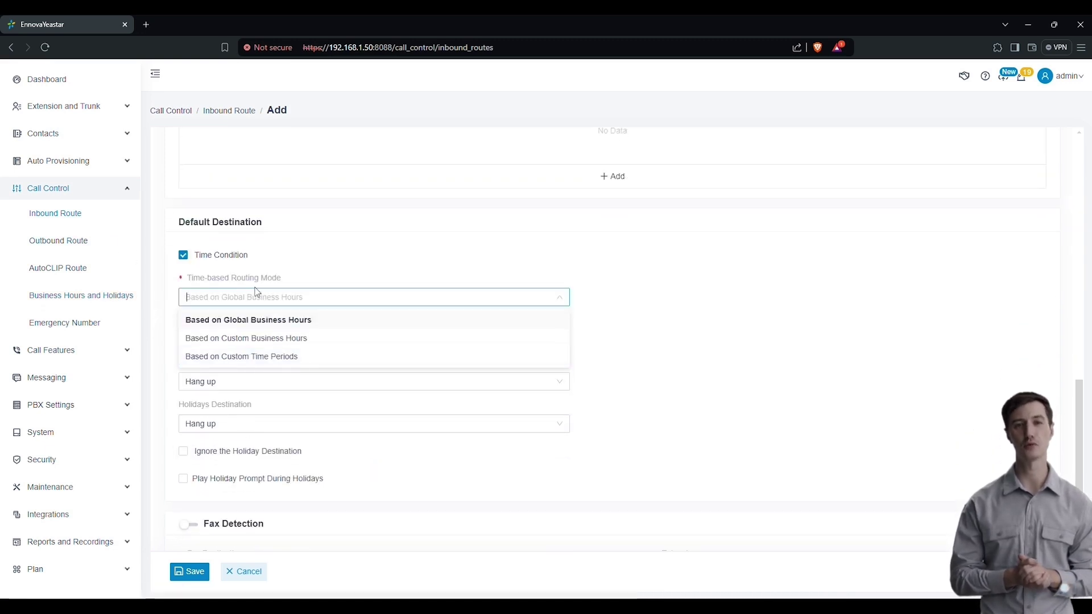
Step: Save the IN-GSM inbound route and go to the Outbound Route list
{"action": "scroll", "coordinate": [342, 355], "scroll_direction": "down", "scroll_amount": 1}
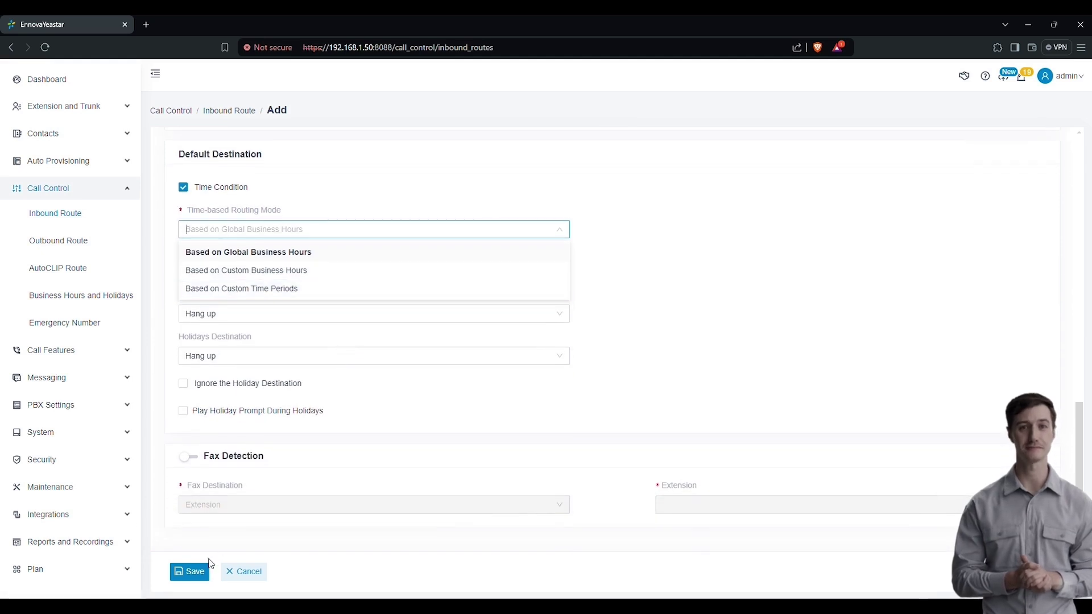
{"action": "left_click", "coordinate": [194, 573]}
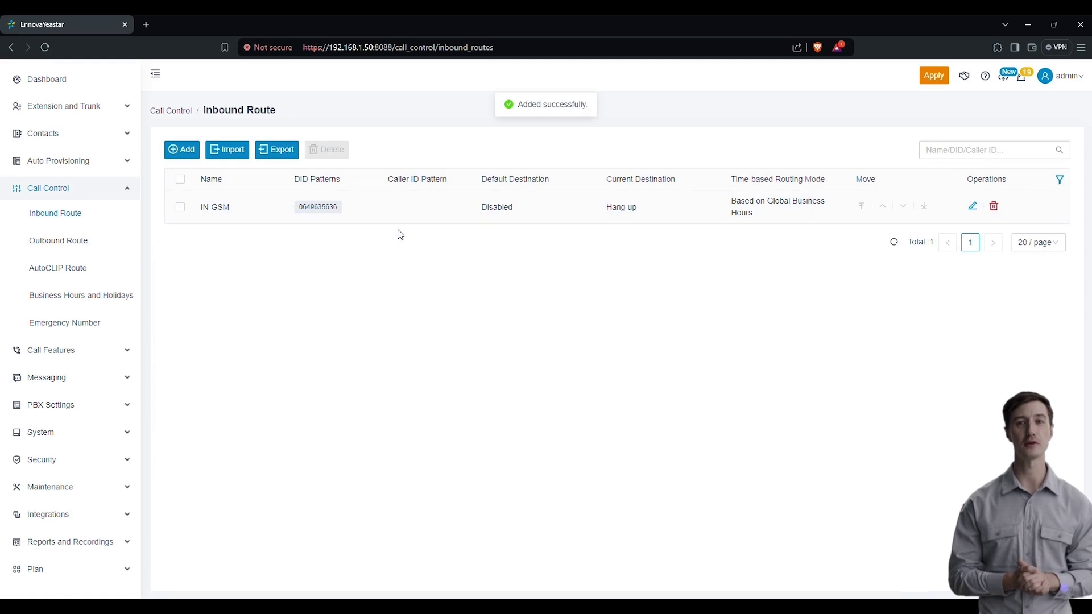
{"action": "left_click", "coordinate": [57, 242]}
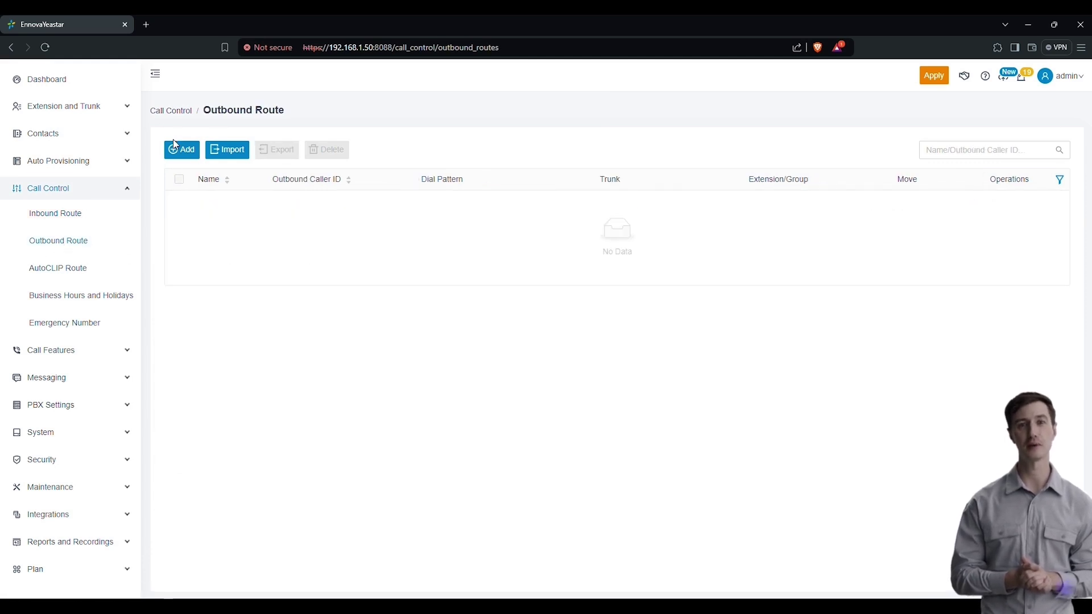
Step: Add an outbound route named Out-GSM with dial pattern X.649612367
{"action": "left_click", "coordinate": [184, 150]}
{"action": "left_click", "coordinate": [302, 203]}
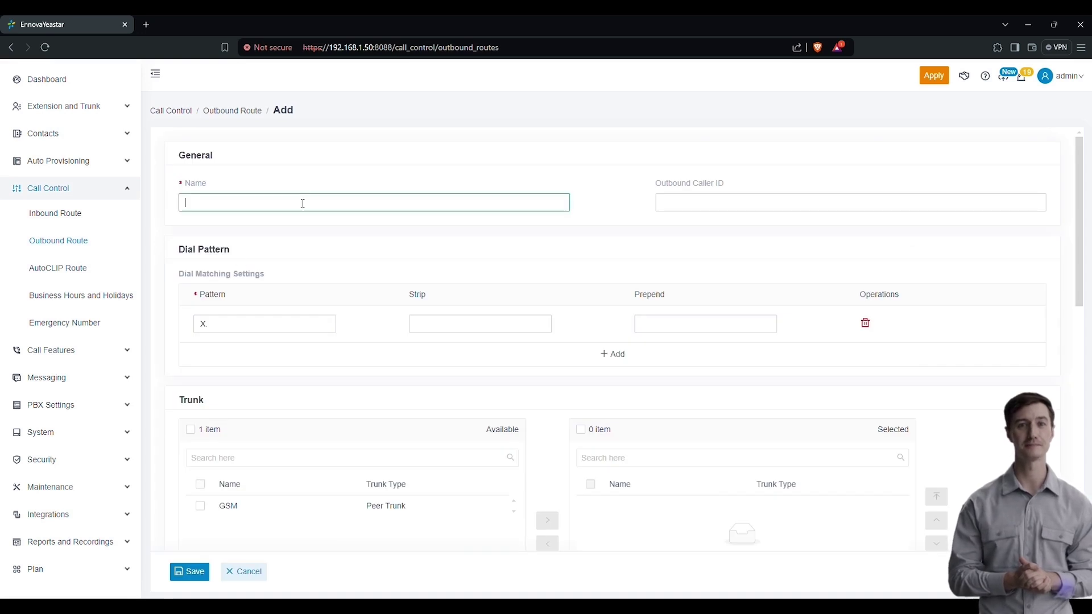
{"action": "type", "text": "Out"}
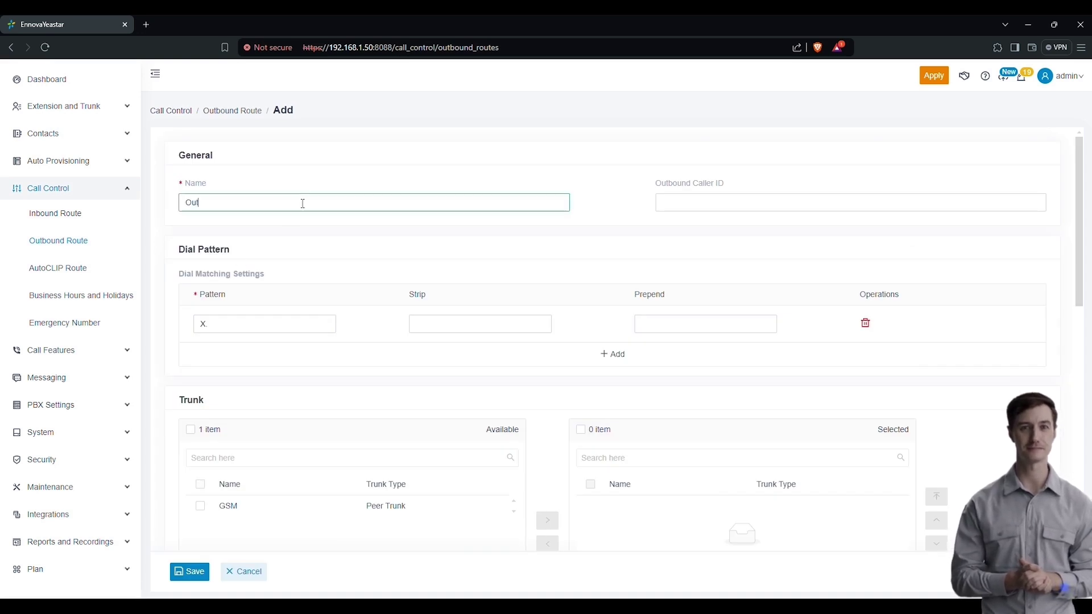
{"action": "type", "text": "-GSM"}
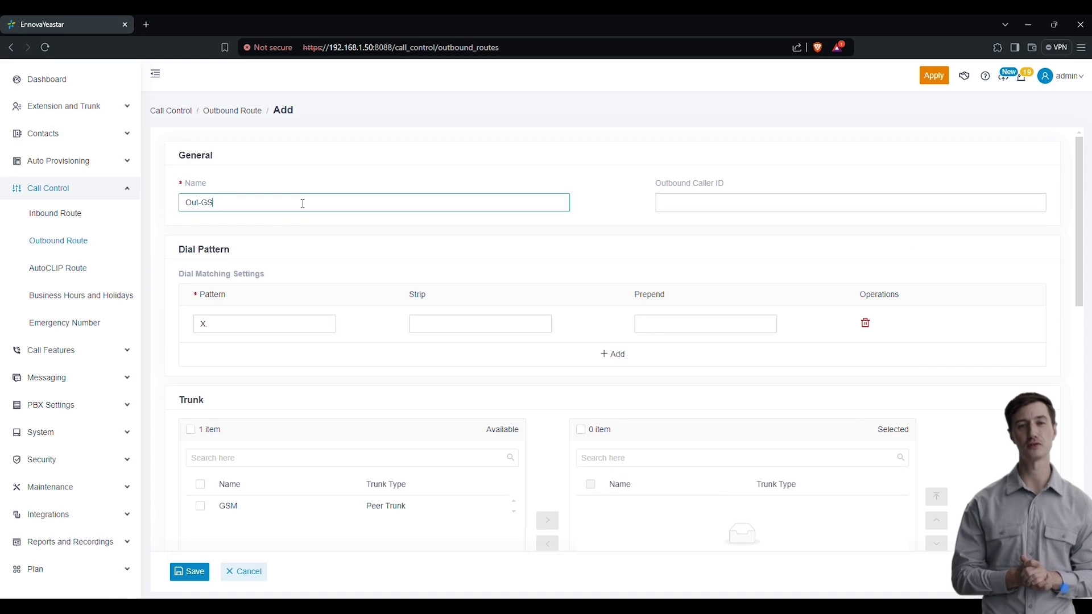
{"action": "left_click", "coordinate": [282, 325]}
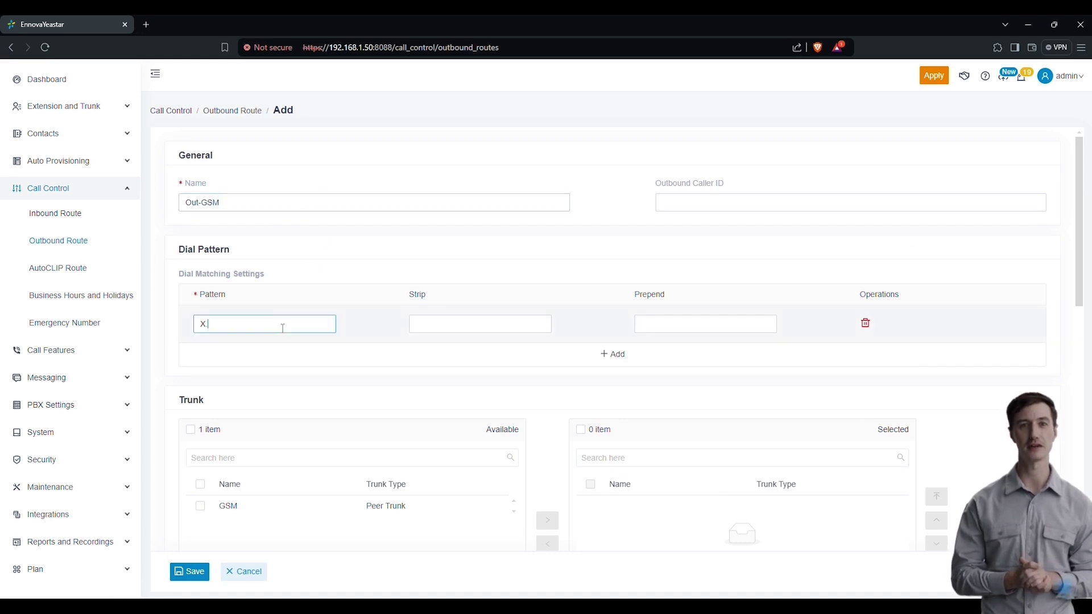
{"action": "type", "text": "X."}
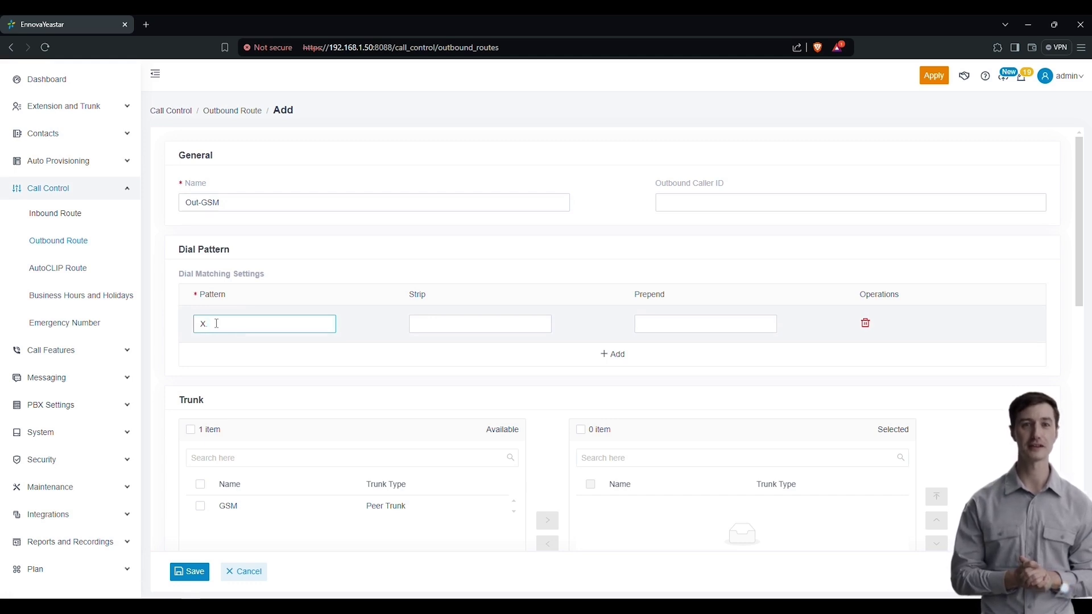
{"action": "type", "text": "649612367"}
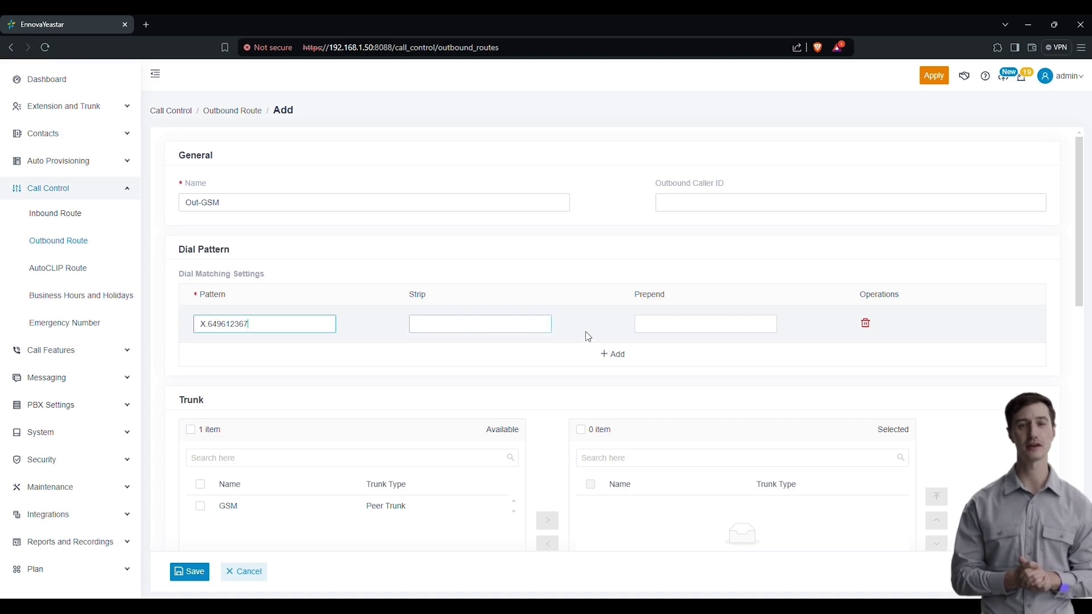
Step: Move the GSM trunk from Available to Selected for the Out-GSM route
{"action": "scroll", "coordinate": [524, 353], "scroll_direction": "down", "scroll_amount": 4}
{"action": "scroll", "coordinate": [517, 371], "scroll_direction": "up", "scroll_amount": 1}
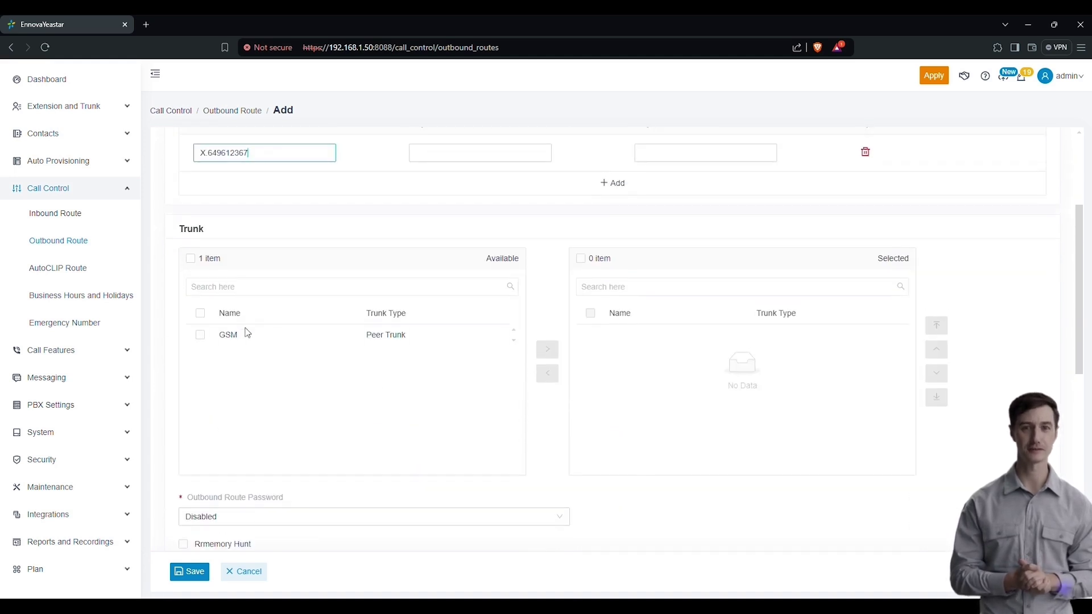
{"action": "left_click", "coordinate": [202, 337]}
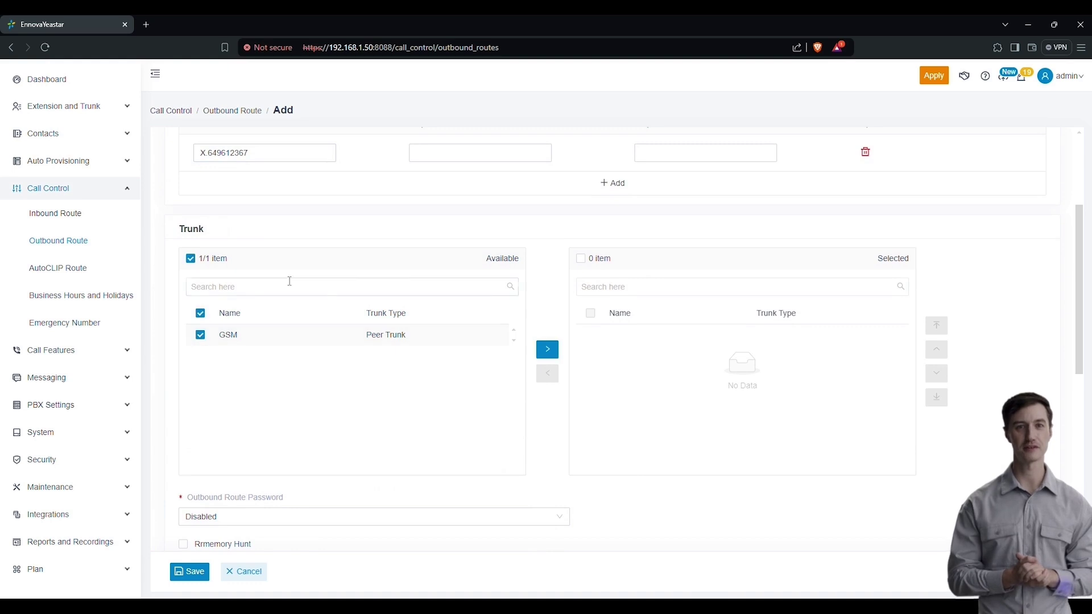
{"action": "left_click", "coordinate": [548, 350]}
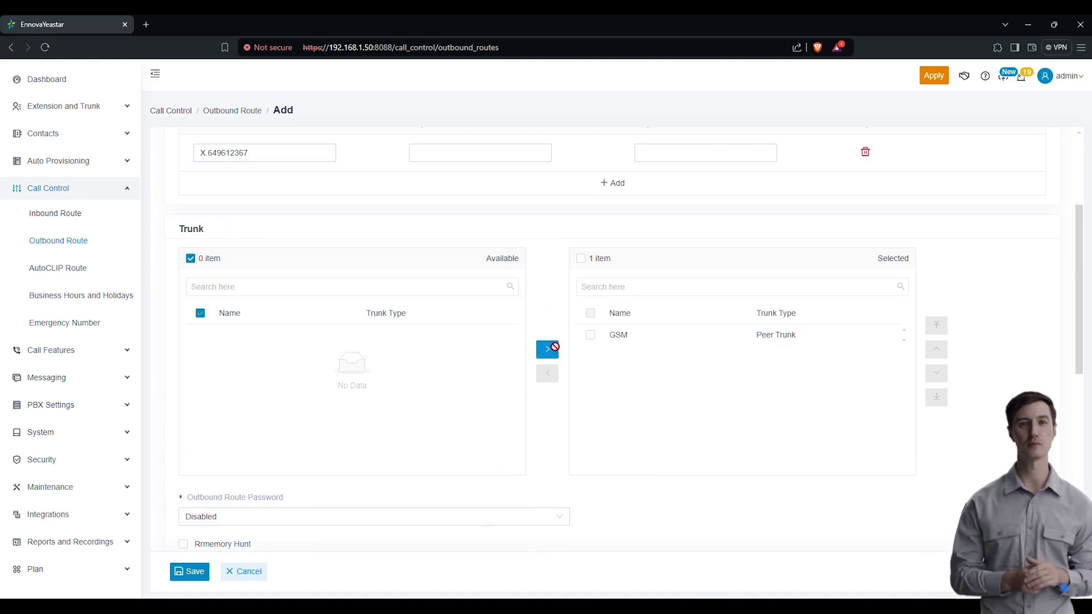
{"action": "scroll", "coordinate": [393, 345], "scroll_direction": "down", "scroll_amount": 3}
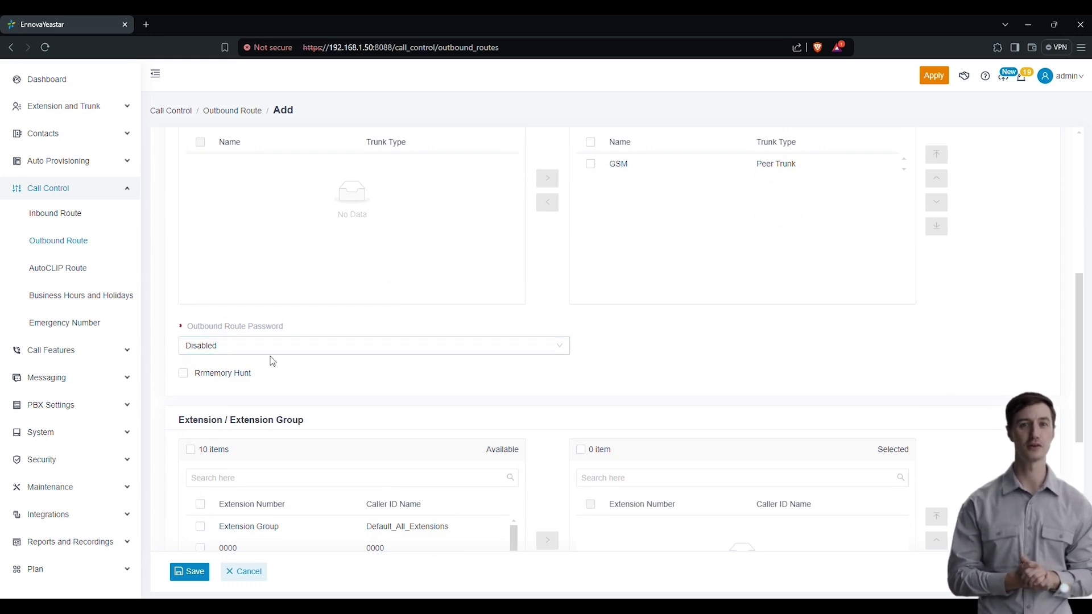
{"action": "scroll", "coordinate": [265, 358], "scroll_direction": "down", "scroll_amount": 3}
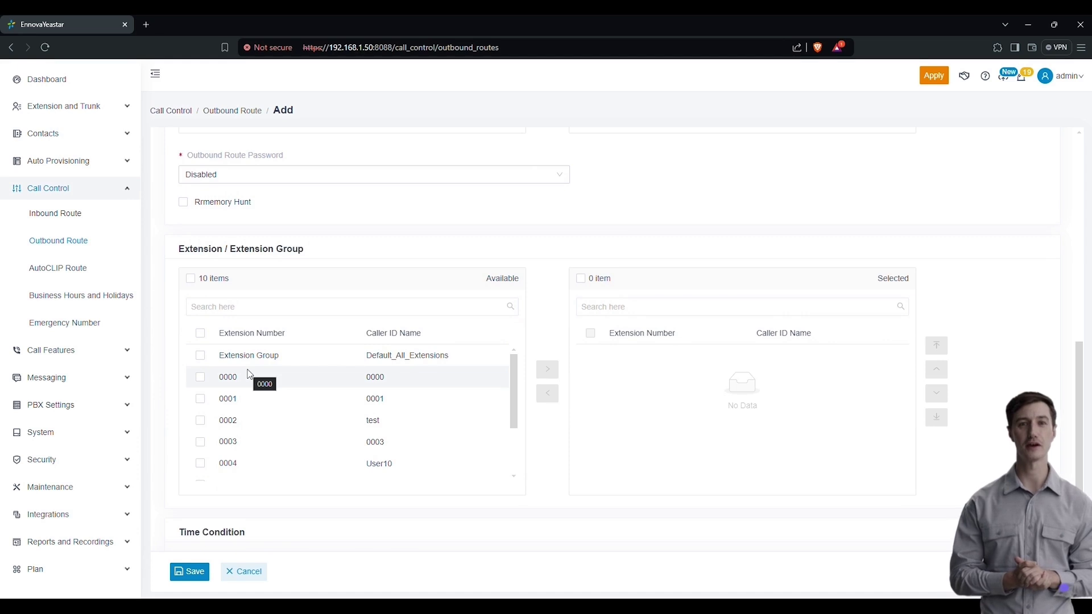
Step: Move extensions 0000 and 0001 into the route's selected extensions
{"action": "left_click", "coordinate": [200, 377]}
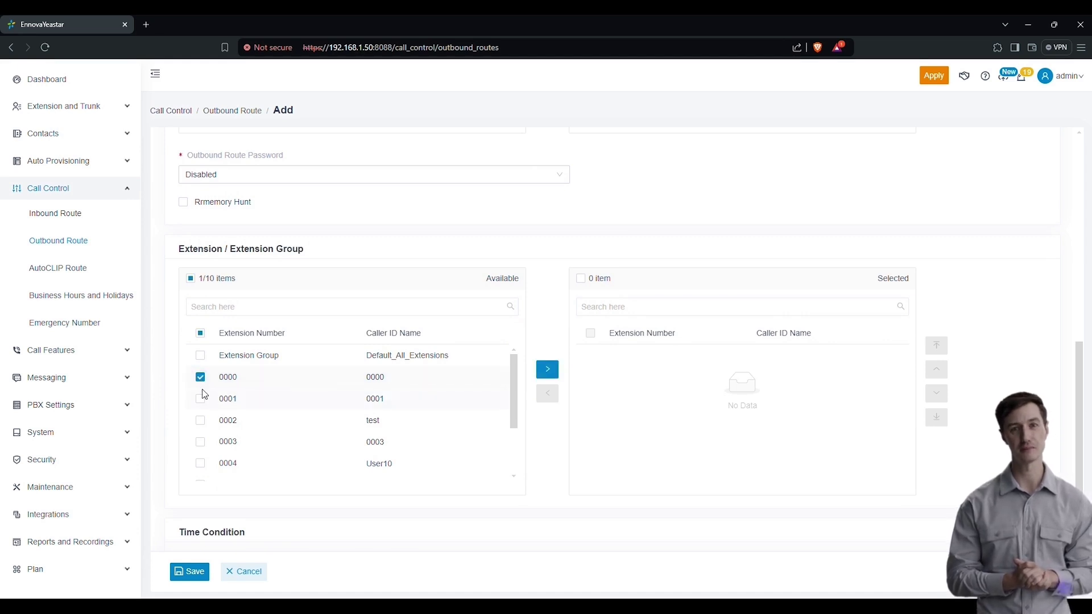
{"action": "left_click", "coordinate": [548, 370]}
{"action": "scroll", "coordinate": [341, 432], "scroll_direction": "up", "scroll_amount": 1}
{"action": "left_click", "coordinate": [200, 434]}
{"action": "left_click", "coordinate": [547, 427]}
Step: Leave the outbound route's Available Time set to Always
{"action": "scroll", "coordinate": [409, 432], "scroll_direction": "down", "scroll_amount": 2}
{"action": "scroll", "coordinate": [587, 442], "scroll_direction": "down", "scroll_amount": 2}
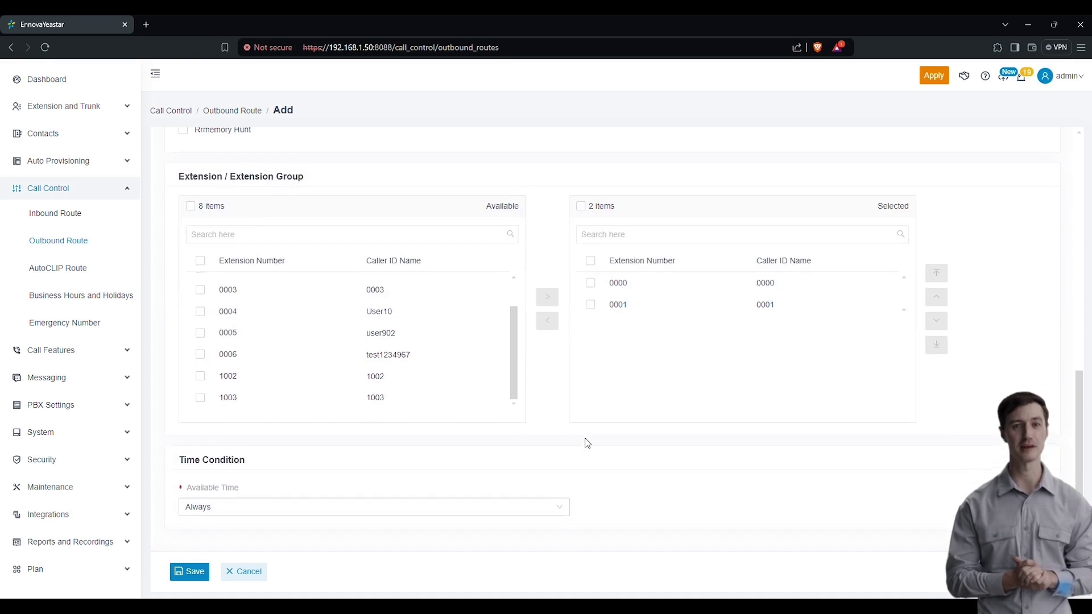
{"action": "left_click", "coordinate": [239, 506]}
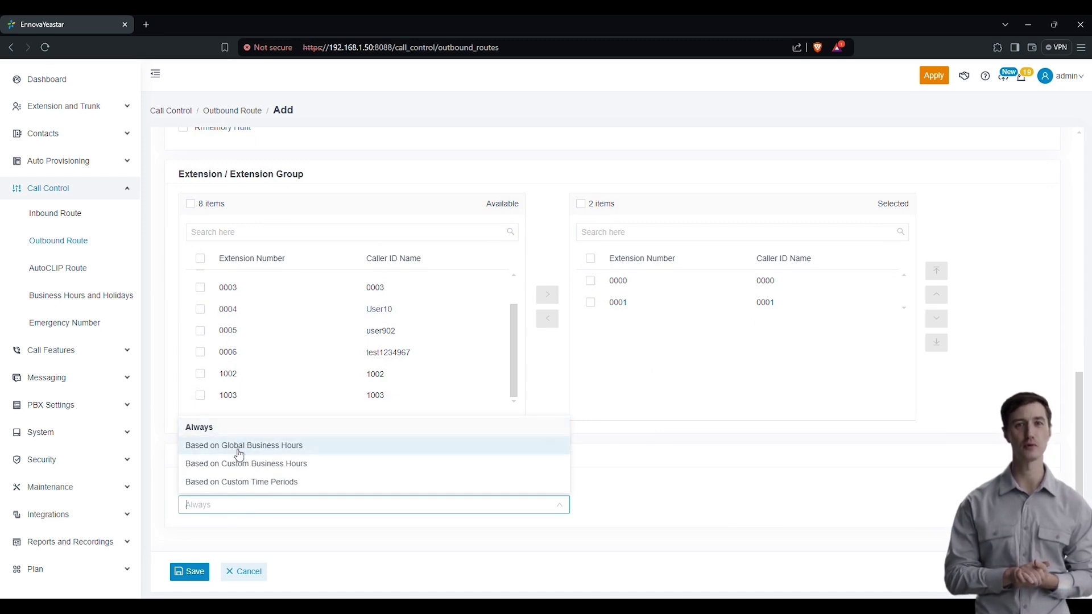
{"action": "left_click", "coordinate": [663, 452]}
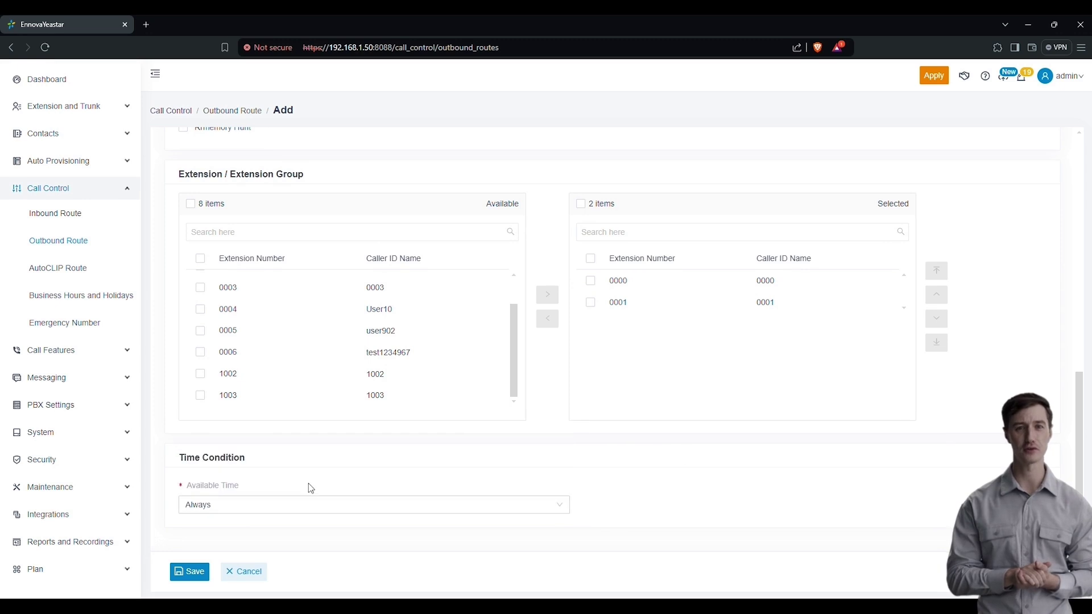
Step: Save Out-GSM with the GSM trunk and extensions 0000 and 0001
{"action": "left_click", "coordinate": [199, 569]}
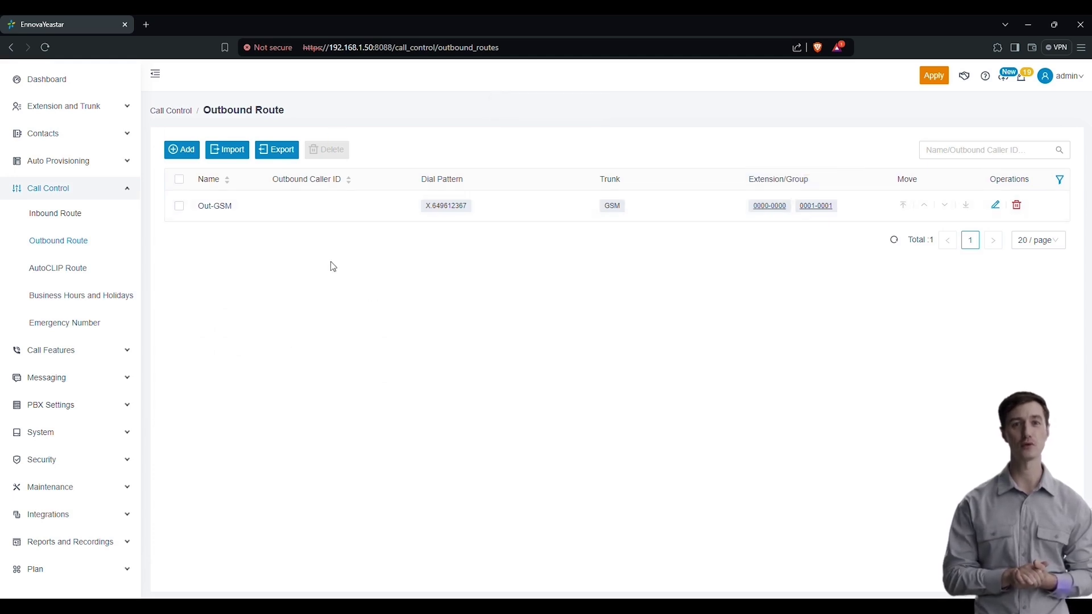
Step: Set AutoCLIP Record Keep Time to 3 week(s), then open Business Hours and Holidays
{"action": "left_click", "coordinate": [44, 278]}
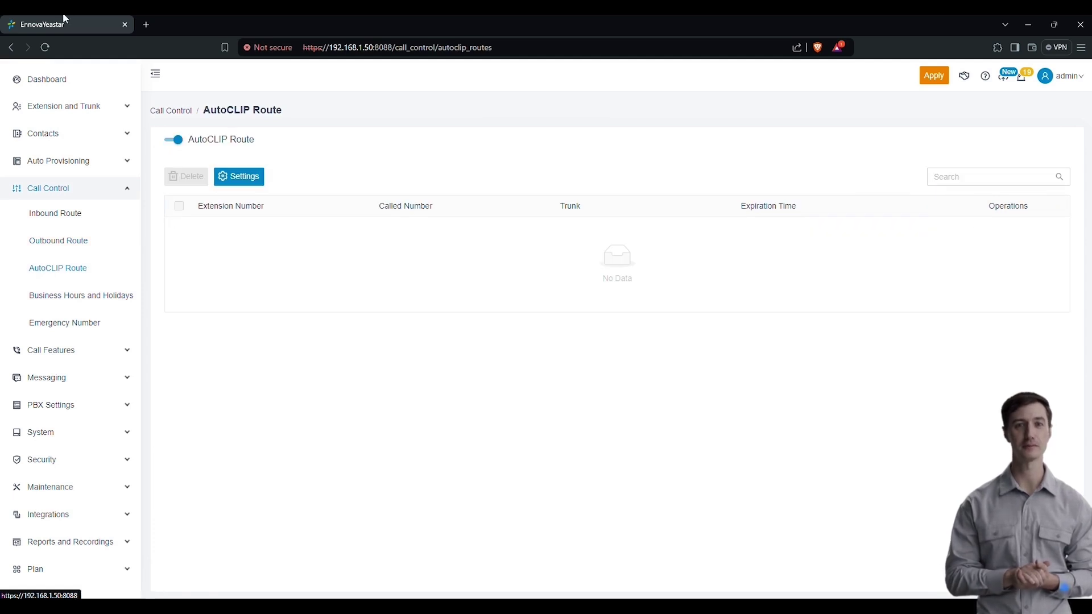
{"action": "left_click", "coordinate": [240, 178]}
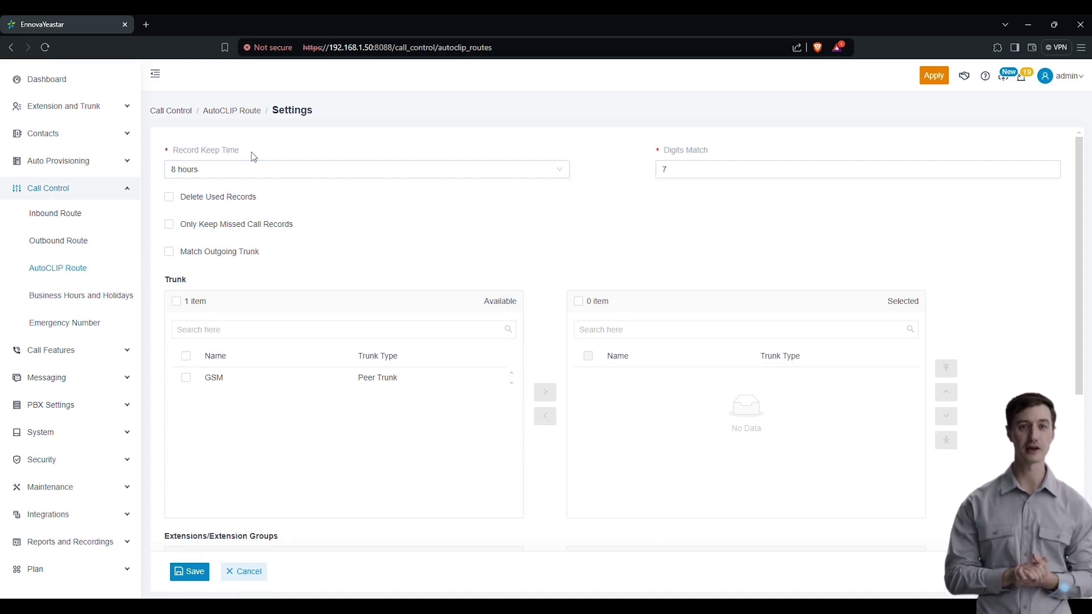
{"action": "left_click", "coordinate": [251, 167]}
{"action": "scroll", "coordinate": [237, 290], "scroll_direction": "down", "scroll_amount": 3}
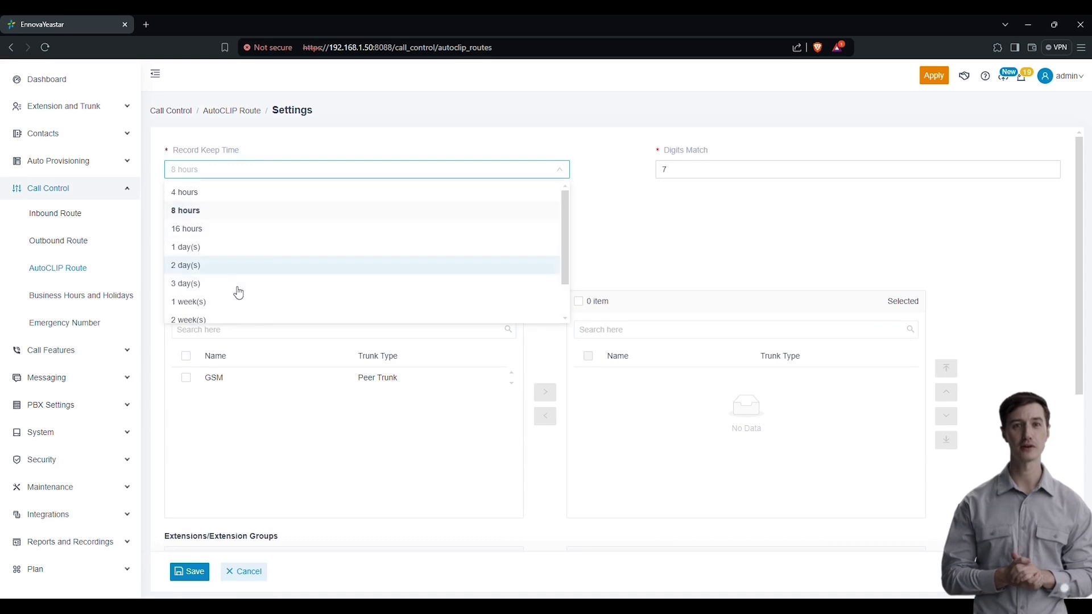
{"action": "left_click", "coordinate": [225, 300]}
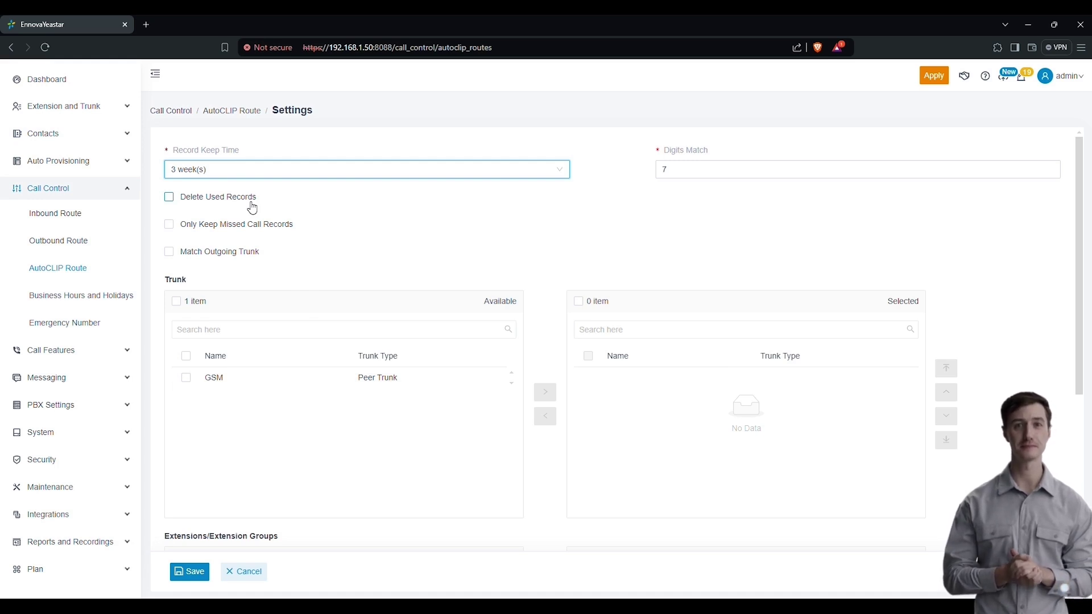
{"action": "left_click", "coordinate": [65, 293]}
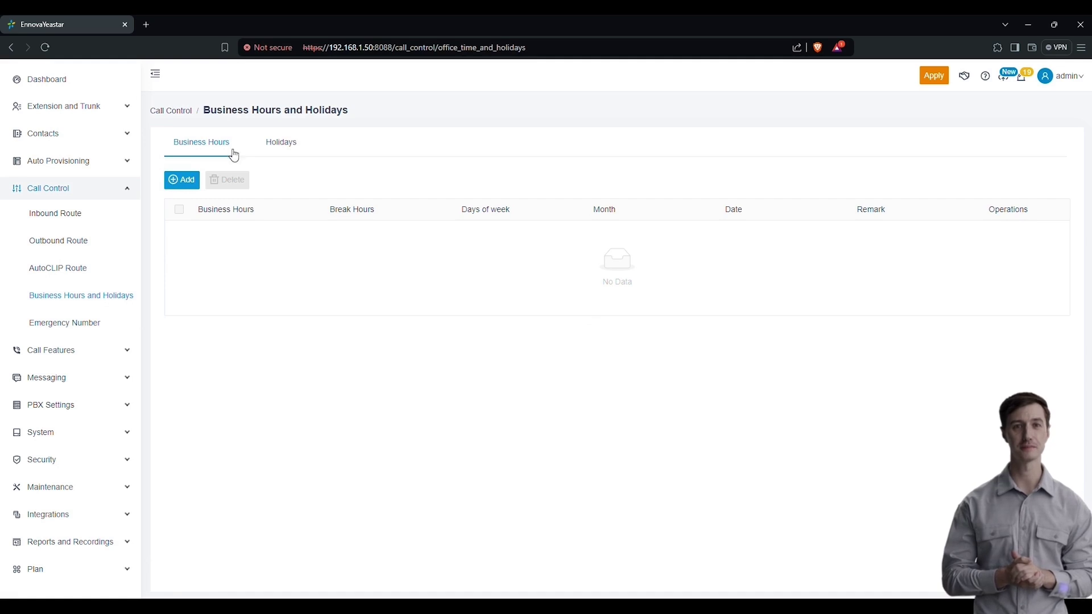
{"action": "left_click", "coordinate": [175, 179]}
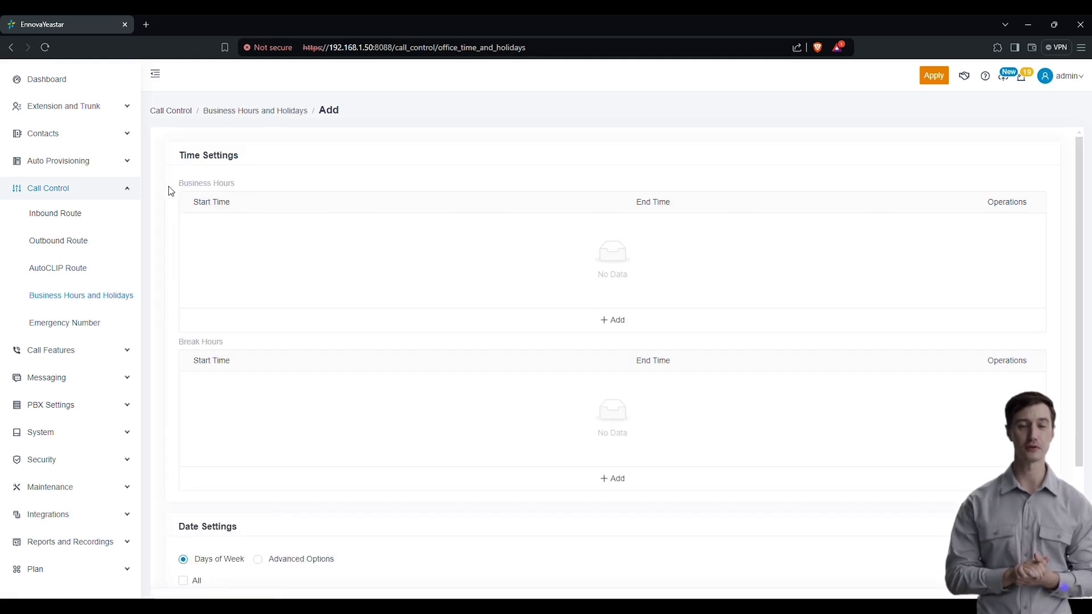
{"action": "scroll", "coordinate": [278, 292], "scroll_direction": "down", "scroll_amount": 1}
{"action": "scroll", "coordinate": [512, 341], "scroll_direction": "up", "scroll_amount": 1}
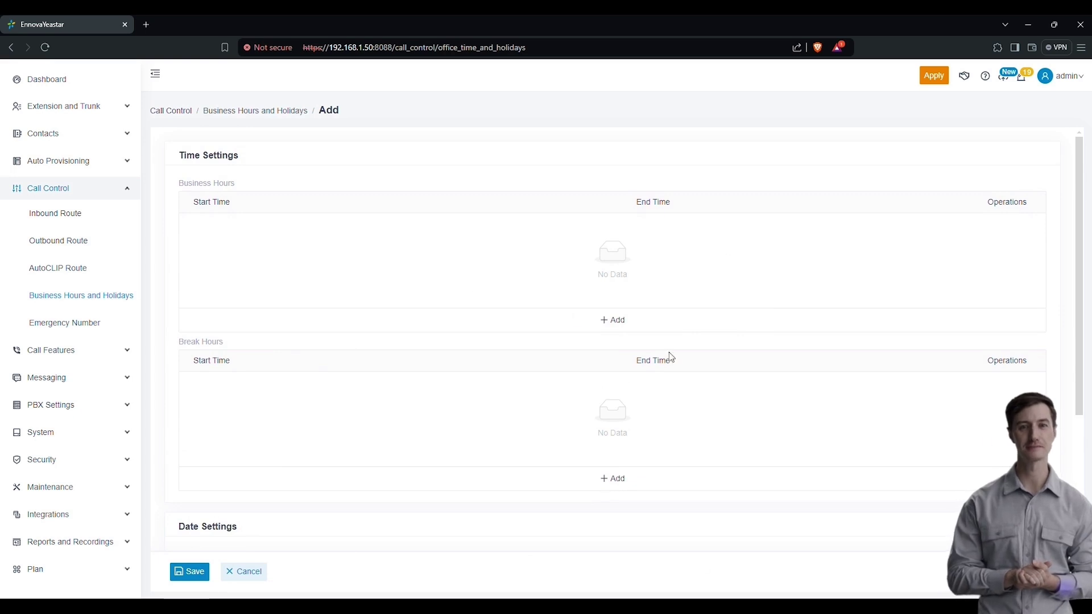
{"action": "left_click", "coordinate": [614, 321]}
{"action": "left_click", "coordinate": [222, 231]}
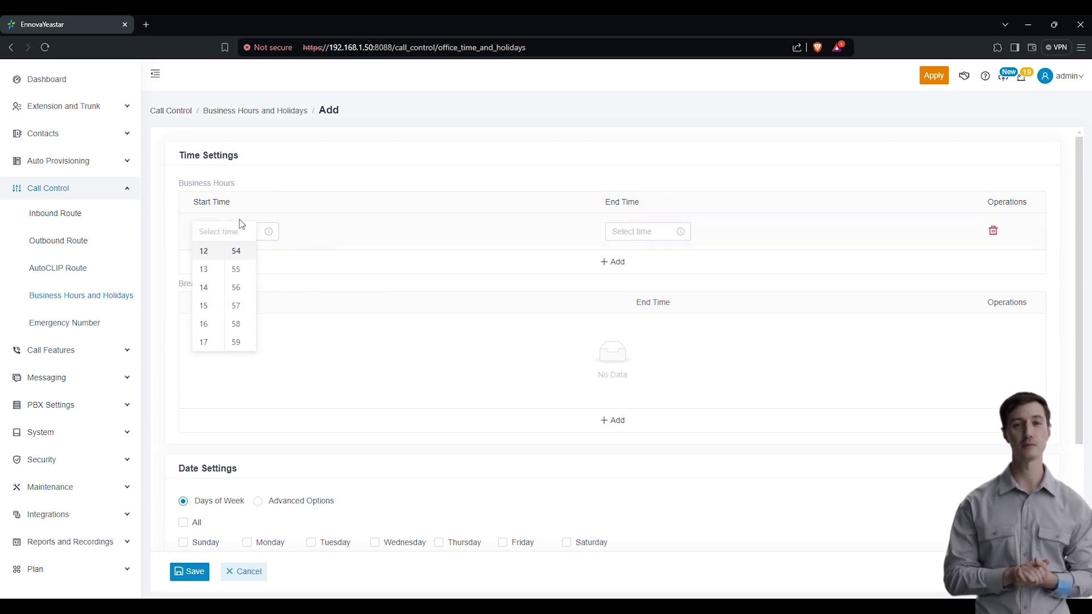
{"action": "left_click", "coordinate": [668, 230]}
{"action": "left_click", "coordinate": [452, 292]}
{"action": "scroll", "coordinate": [195, 319], "scroll_direction": "down", "scroll_amount": 1}
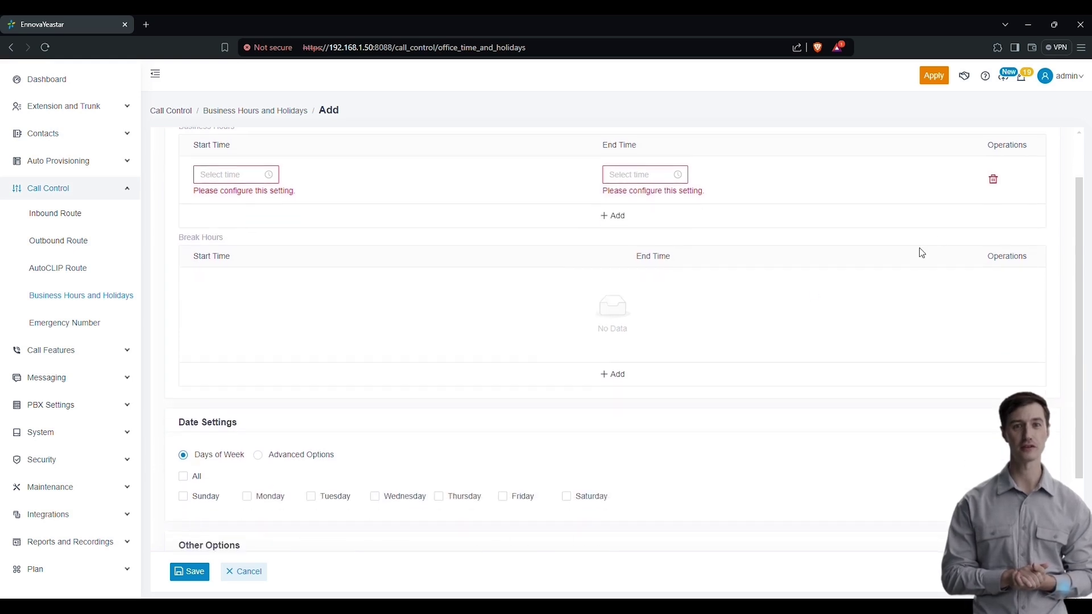
{"action": "left_click", "coordinate": [992, 181]}
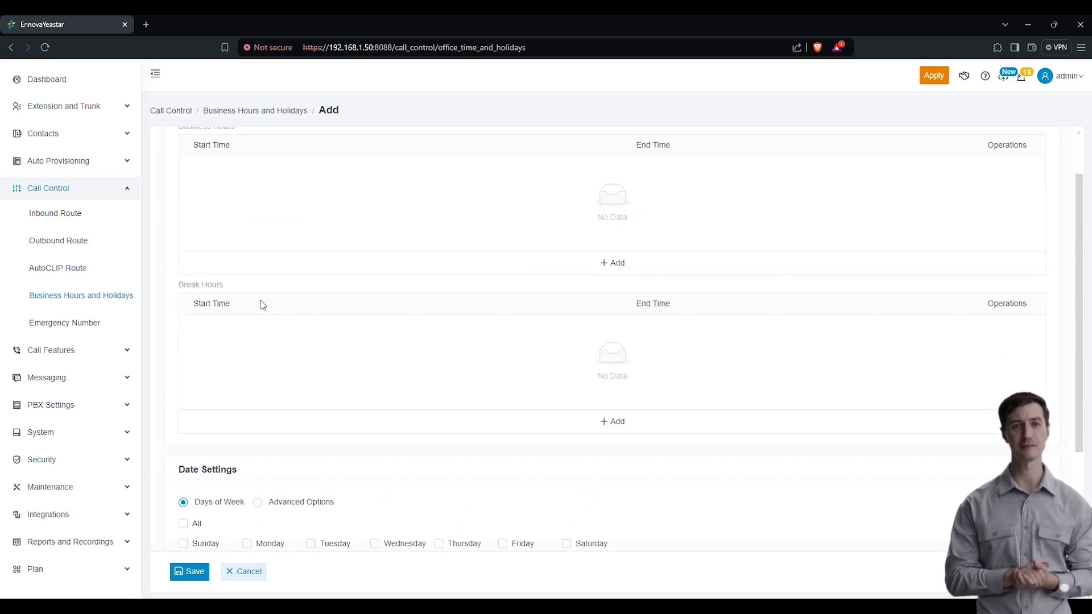
{"action": "left_click", "coordinate": [600, 429]}
{"action": "left_click", "coordinate": [230, 330]}
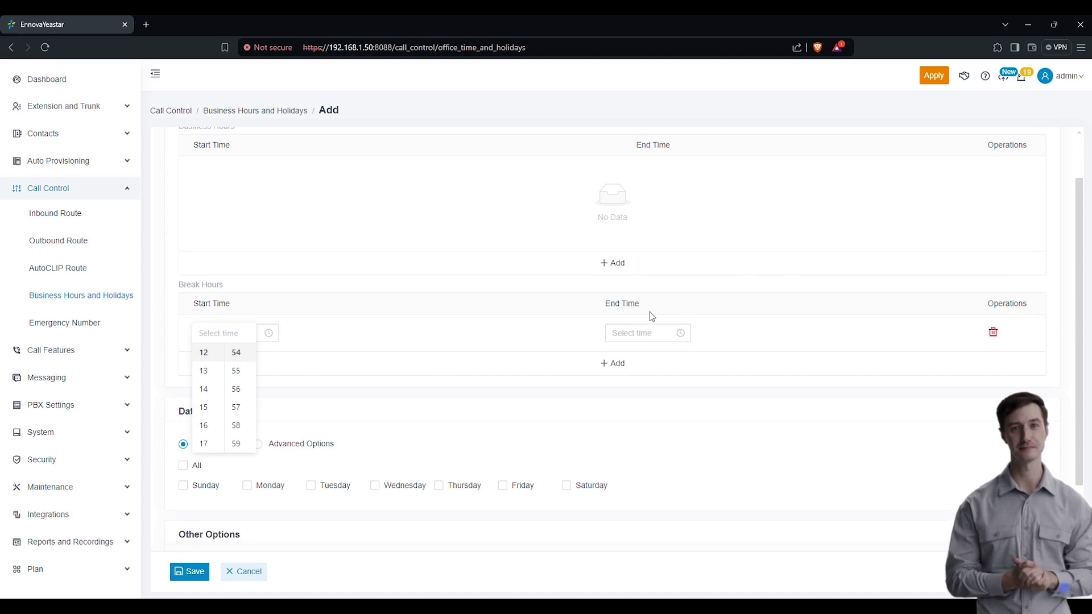
{"action": "left_click", "coordinate": [381, 296]}
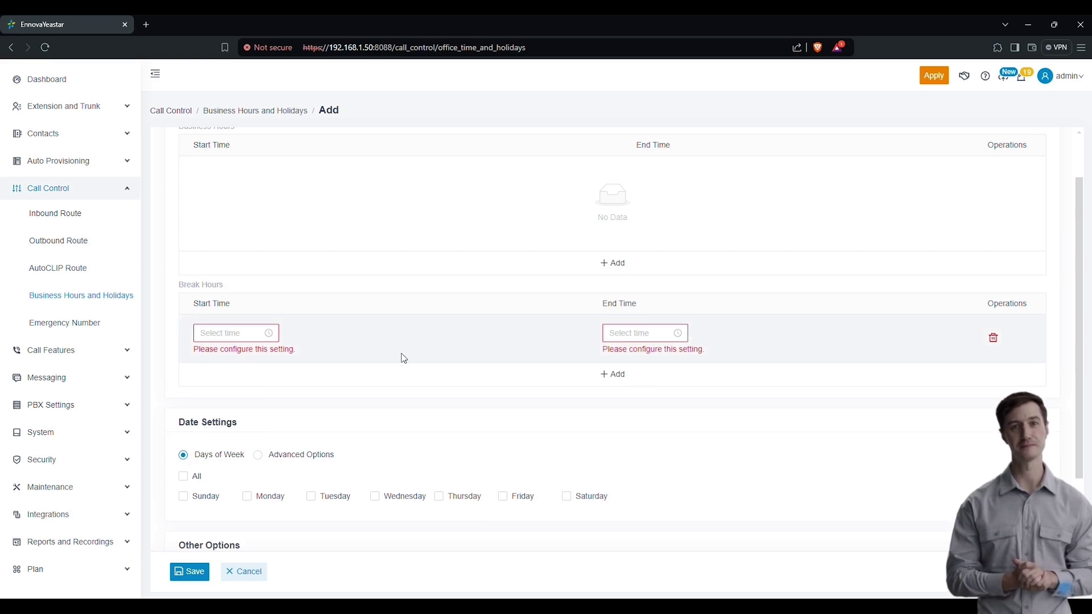
{"action": "scroll", "coordinate": [375, 360], "scroll_direction": "down", "scroll_amount": 2}
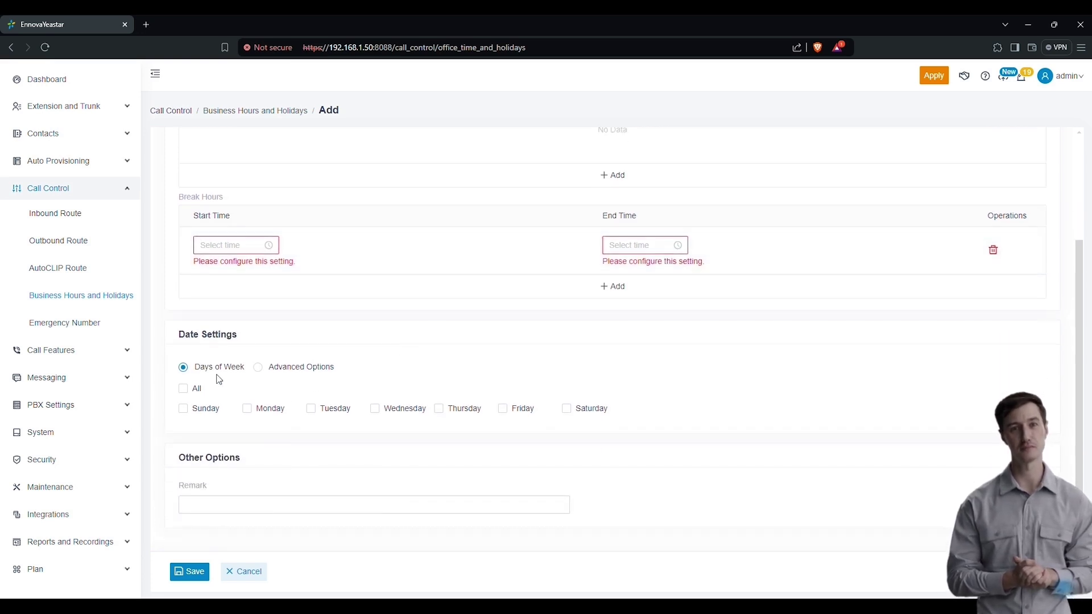
{"action": "mouse_move", "coordinate": [303, 371]}
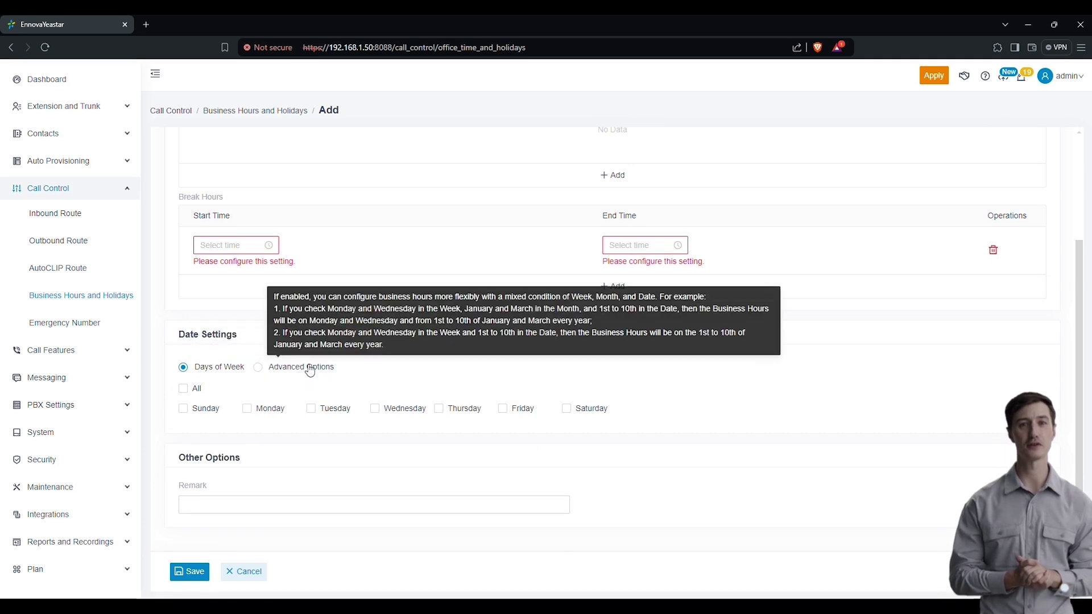
{"action": "left_click", "coordinate": [306, 368]}
{"action": "scroll", "coordinate": [222, 410], "scroll_direction": "down", "scroll_amount": 1}
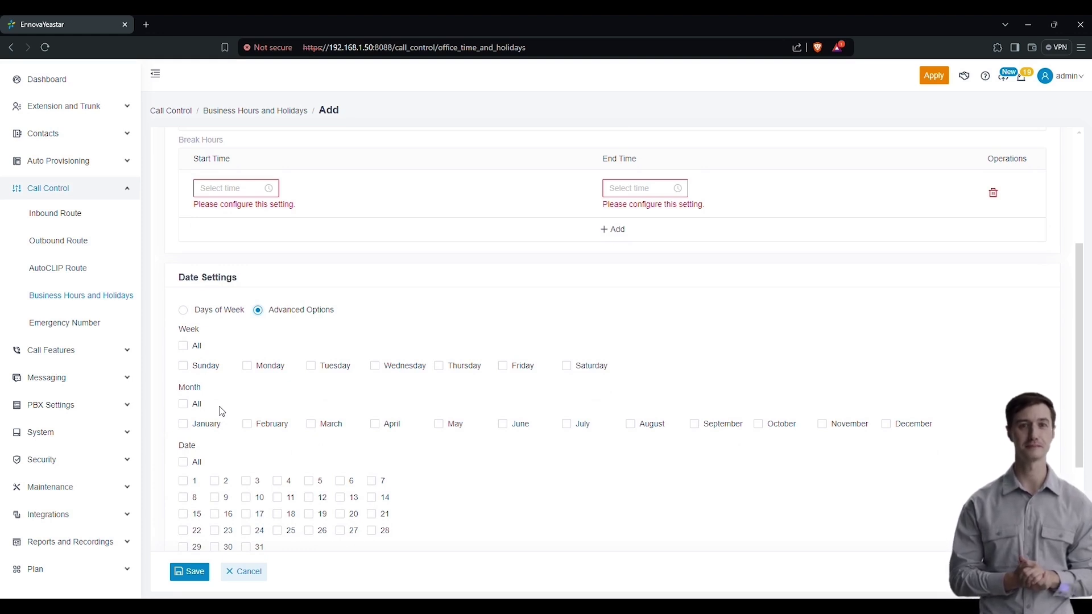
{"action": "scroll", "coordinate": [222, 411], "scroll_direction": "down", "scroll_amount": 1}
{"action": "scroll", "coordinate": [214, 372], "scroll_direction": "up", "scroll_amount": 1}
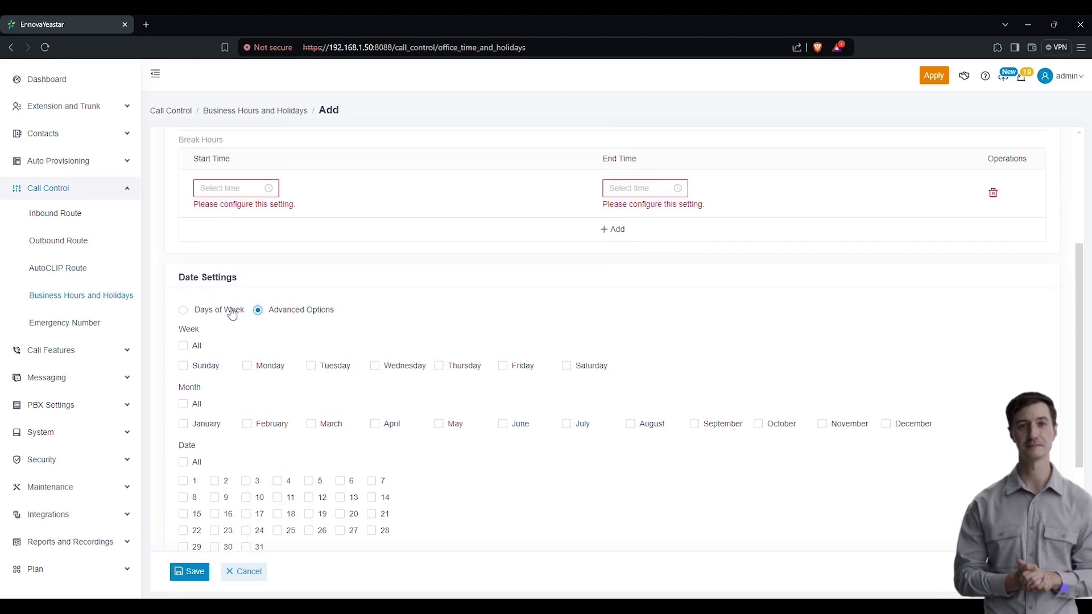
{"action": "left_click", "coordinate": [229, 310]}
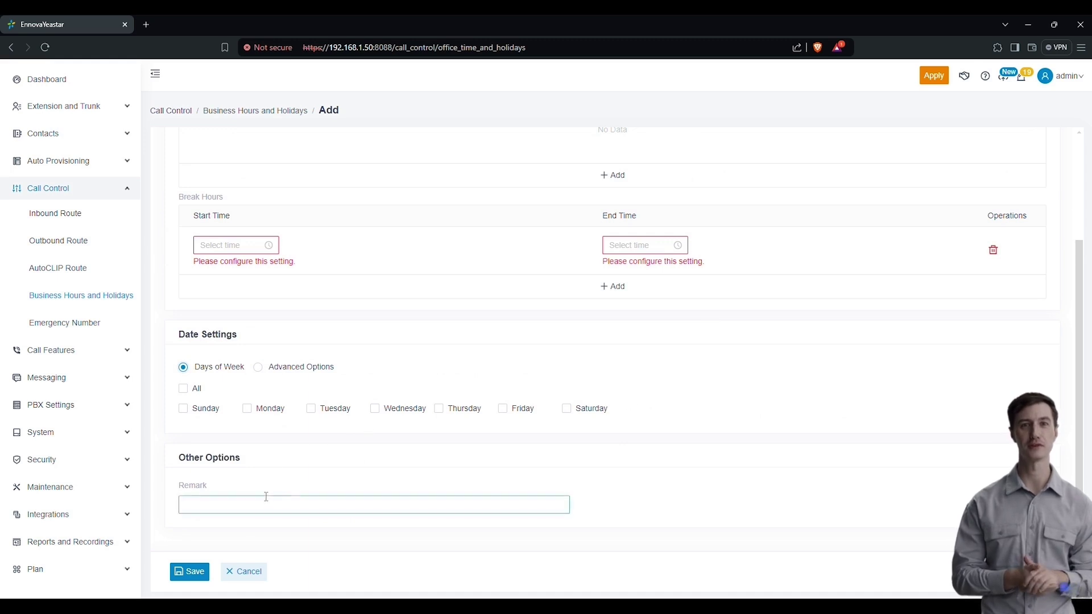
{"action": "scroll", "coordinate": [267, 472], "scroll_direction": "up", "scroll_amount": 3}
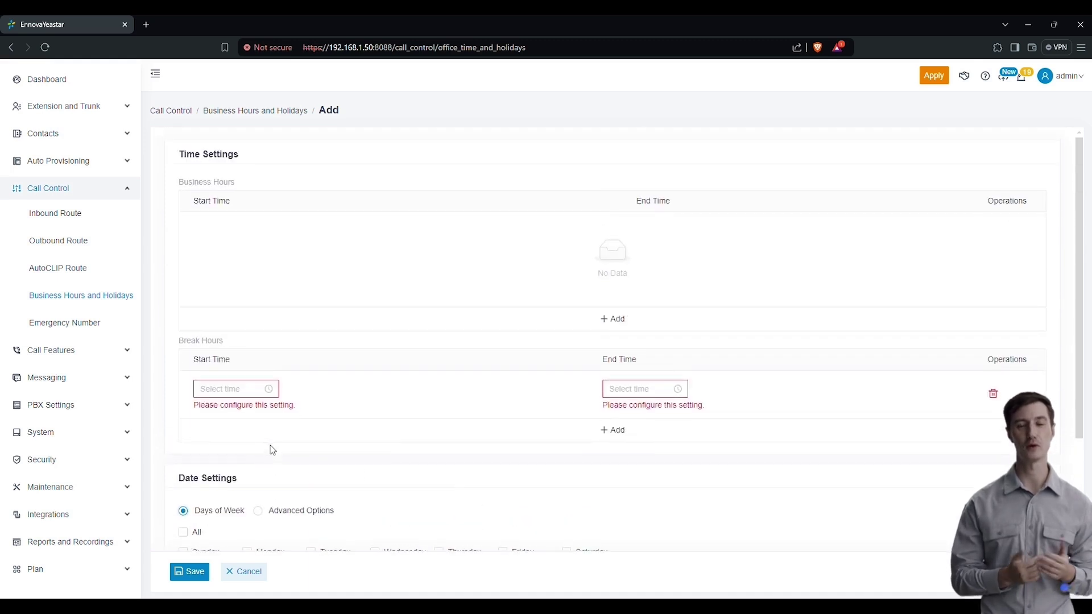
{"action": "left_click", "coordinate": [990, 396]}
{"action": "scroll", "coordinate": [267, 426], "scroll_direction": "down", "scroll_amount": 2}
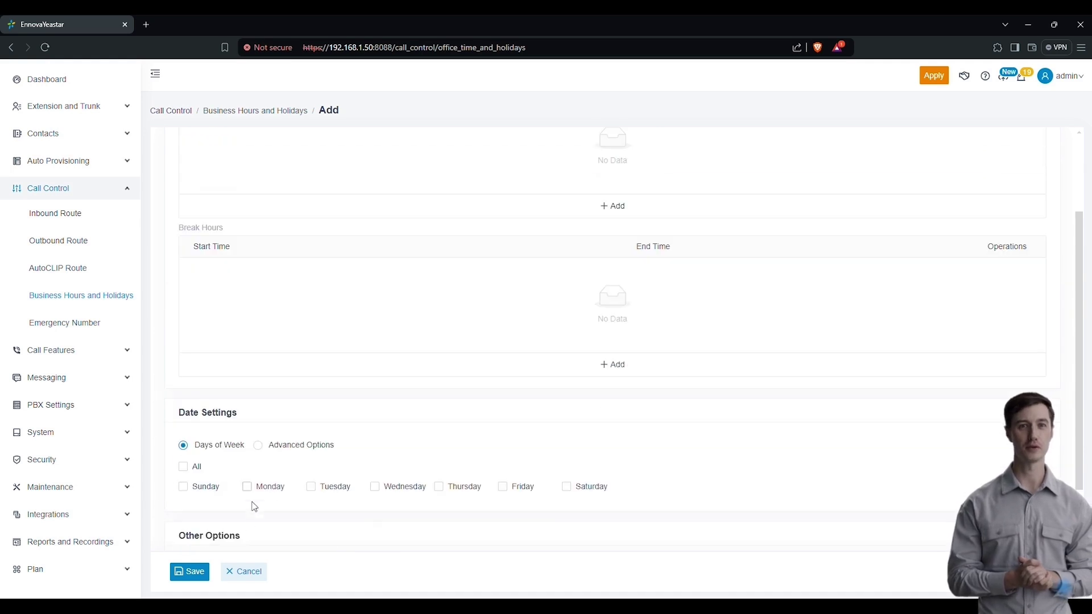
Step: Discard the unfinished business hours entry and start adding a holiday
{"action": "left_click", "coordinate": [241, 571]}
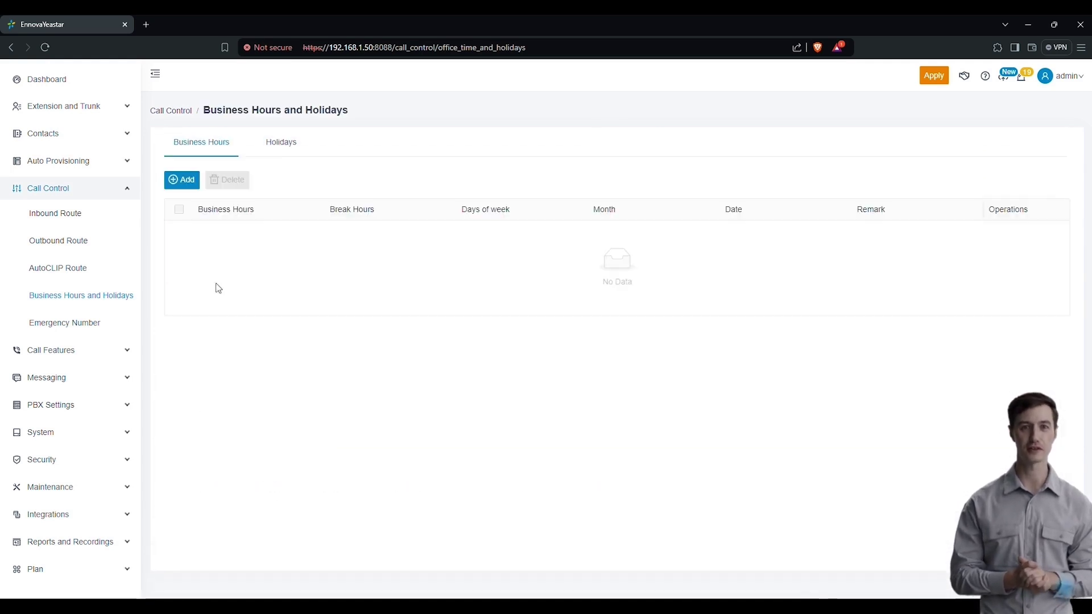
{"action": "left_click", "coordinate": [304, 140]}
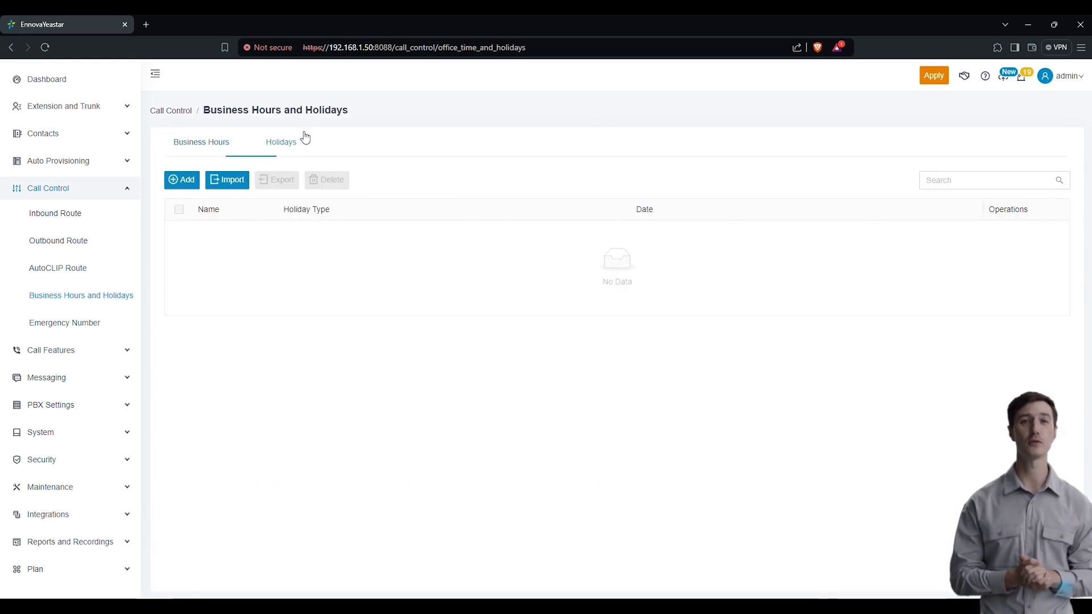
{"action": "left_click", "coordinate": [182, 183]}
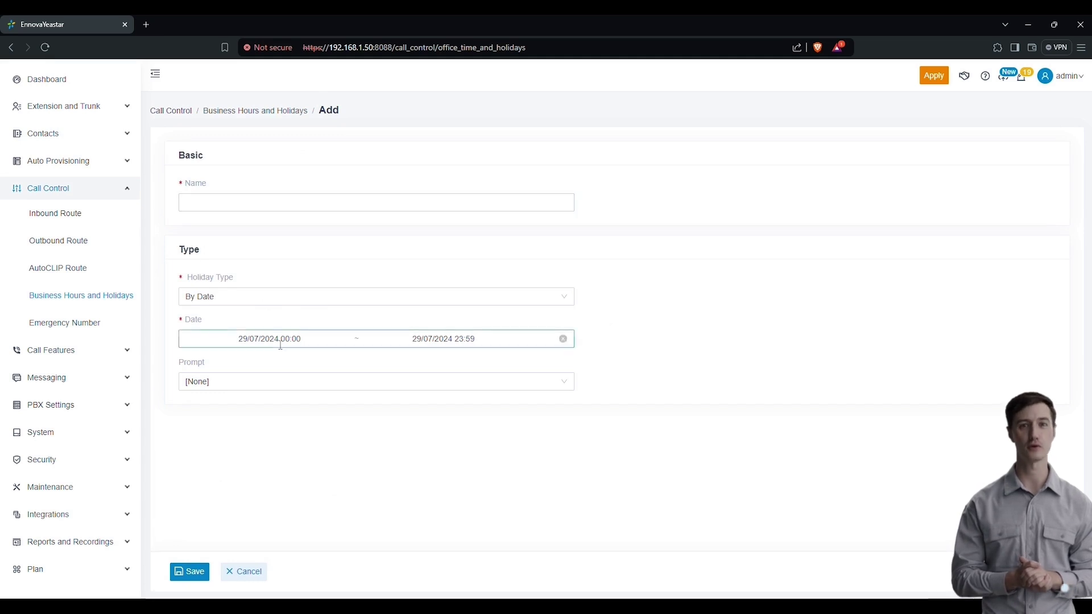
Step: Check the holiday date calendar without changes, then open Emergency Number
{"action": "left_click", "coordinate": [350, 340]}
{"action": "left_click", "coordinate": [658, 383]}
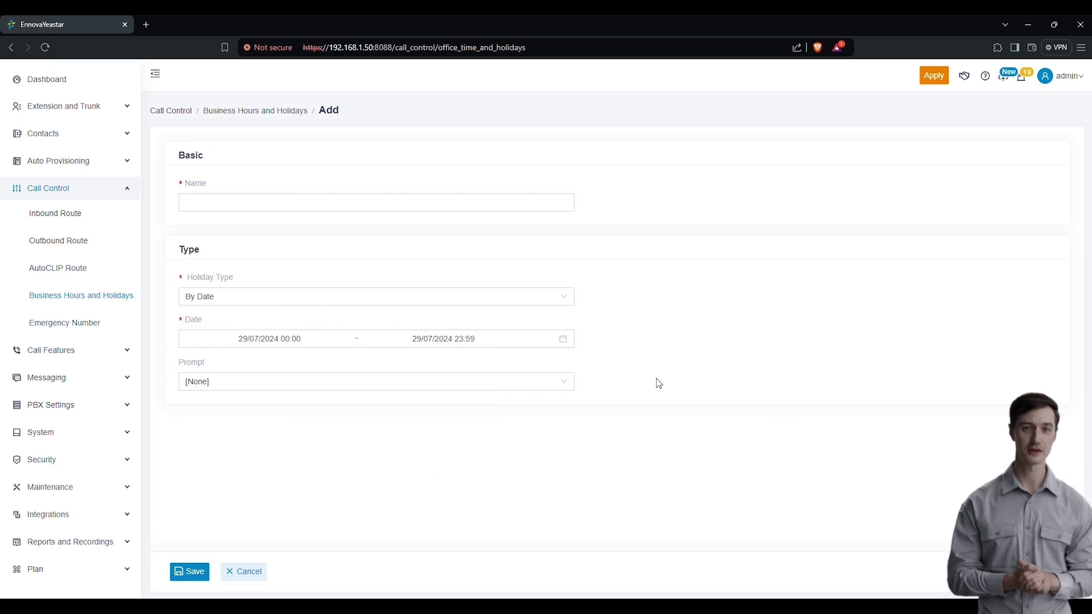
{"action": "left_click", "coordinate": [85, 330]}
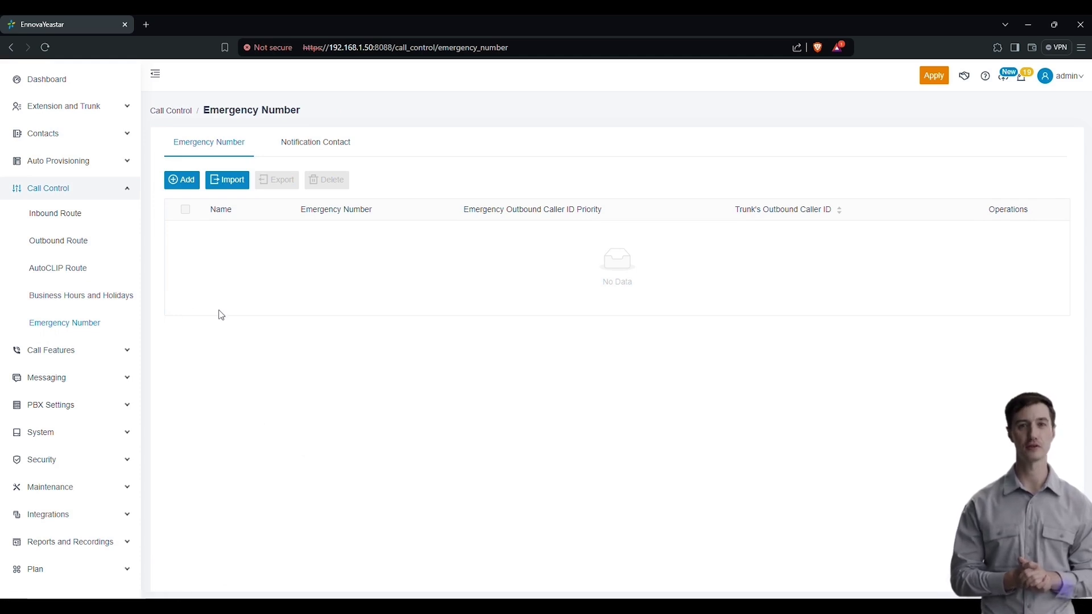
Step: Expand Call Features to list Voicemail through Blocked/Allowed Numbers
{"action": "left_click", "coordinate": [111, 353]}
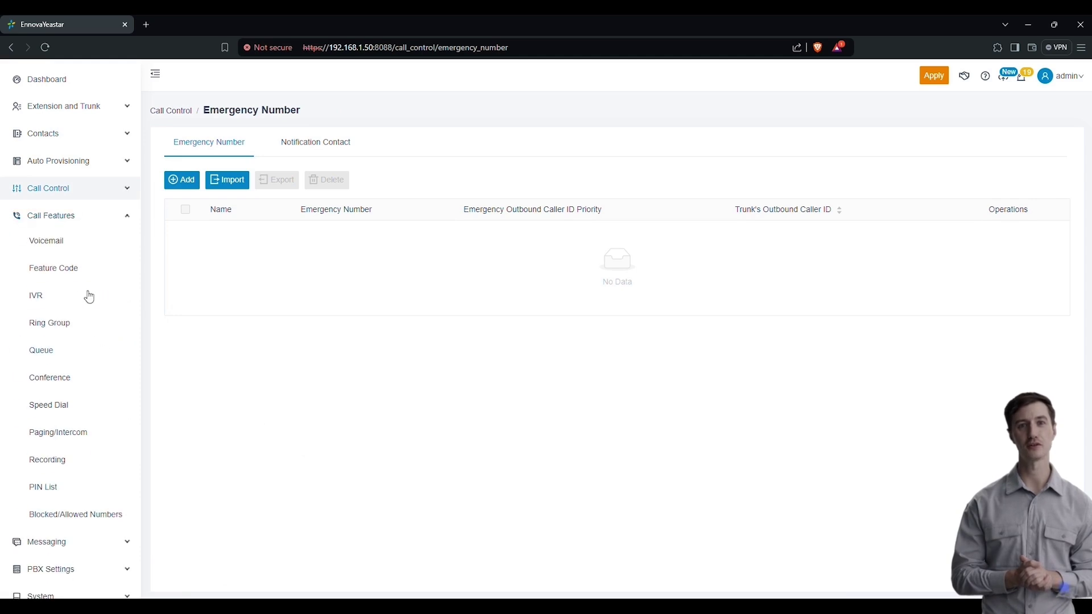